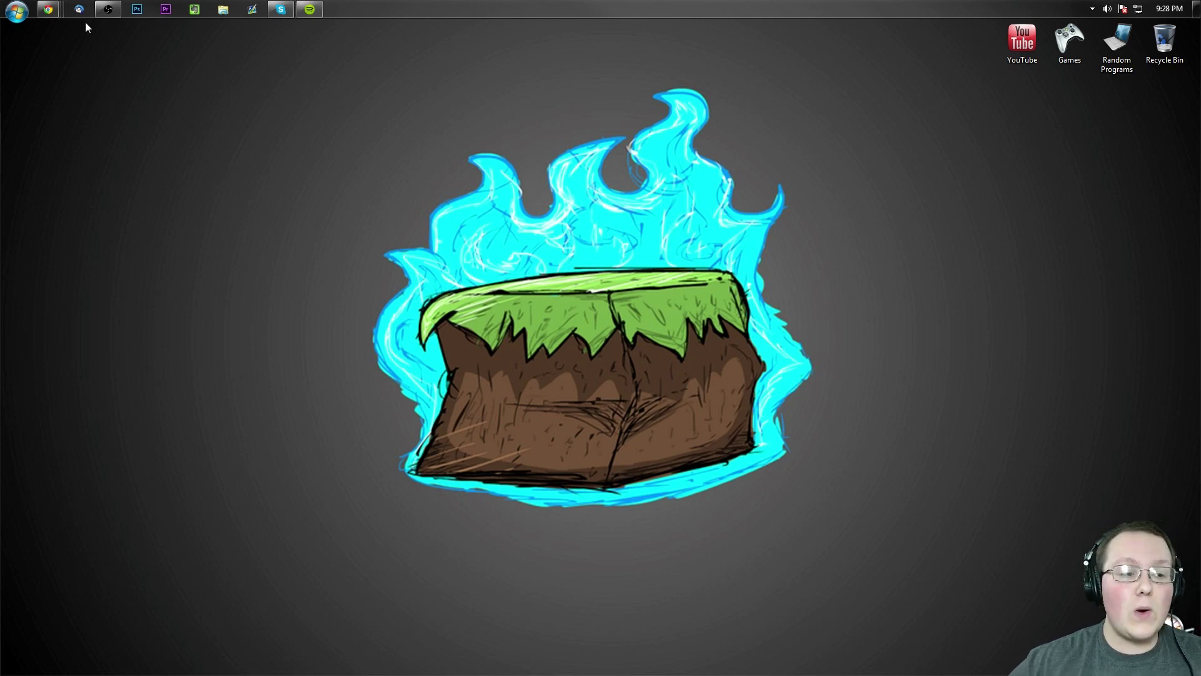
Step: Open the bspkrs' mods forum thread in Chrome and start the bspkrsCore download for 1.8 in a new tab
mouse_move(48, 11)
left_click(88, 99)
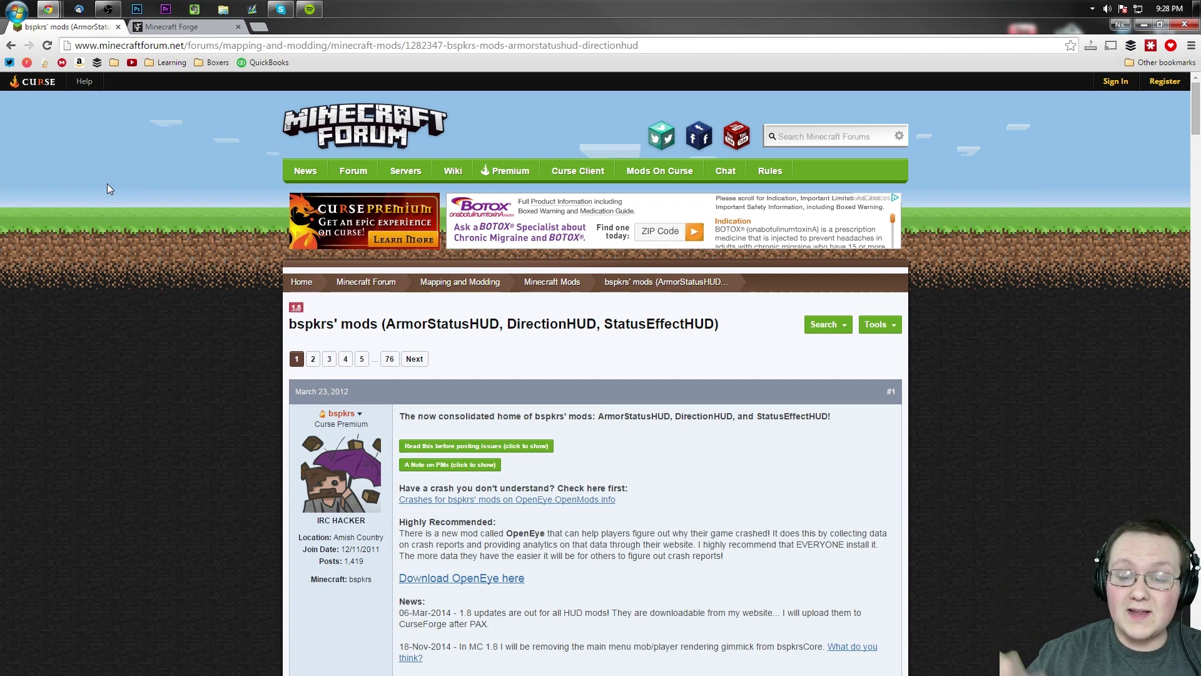
scroll(500, 412, "down", 1)
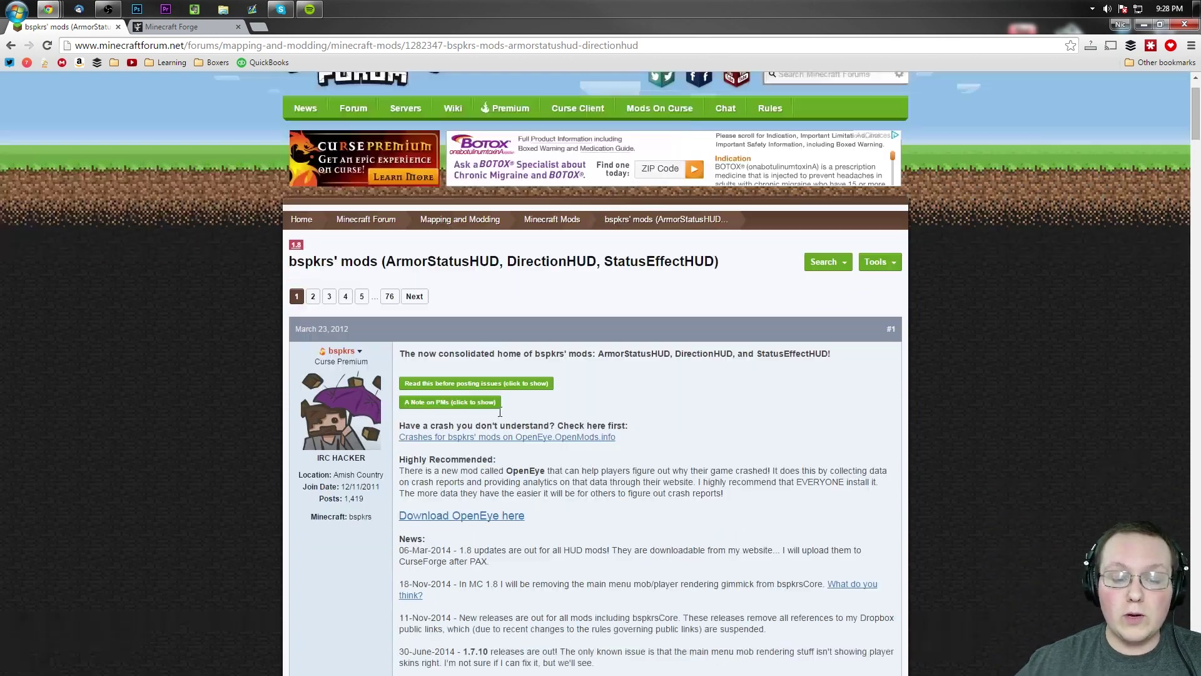
scroll(500, 412, "down", 20)
scroll(503, 207, "up", 3)
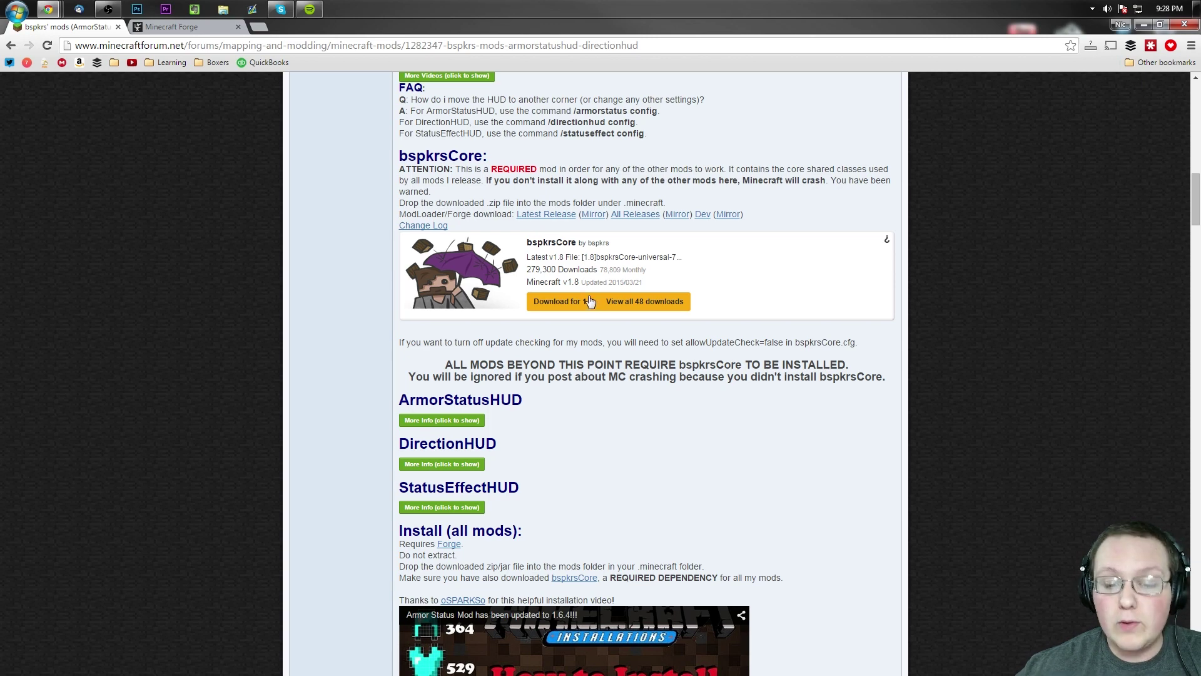
right_click(553, 303)
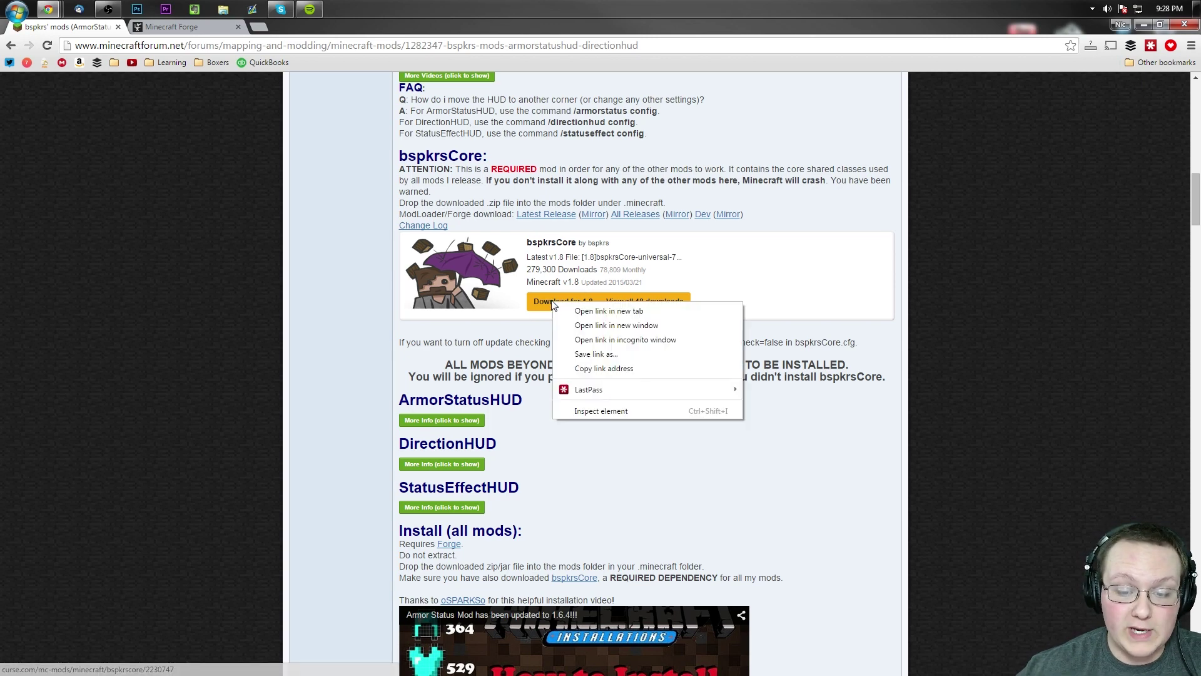
left_click(577, 313)
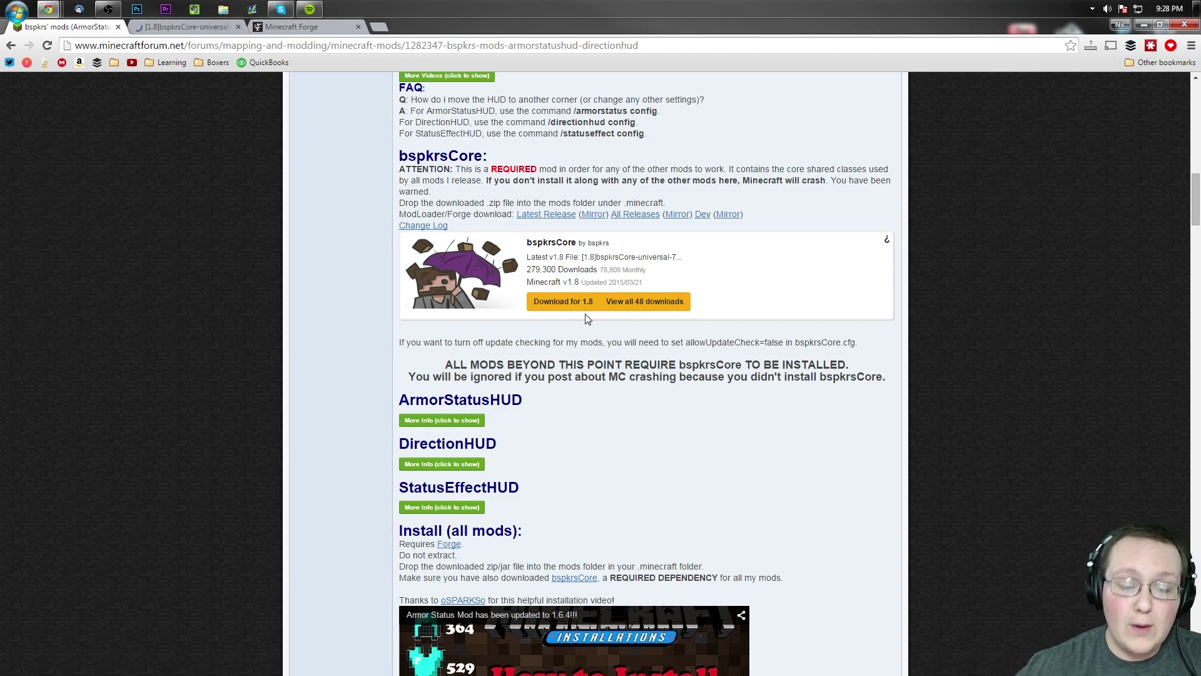
Step: Expand the DirectionHUD section of the thread and start its download for 1.8
scroll(575, 323, "down", 3)
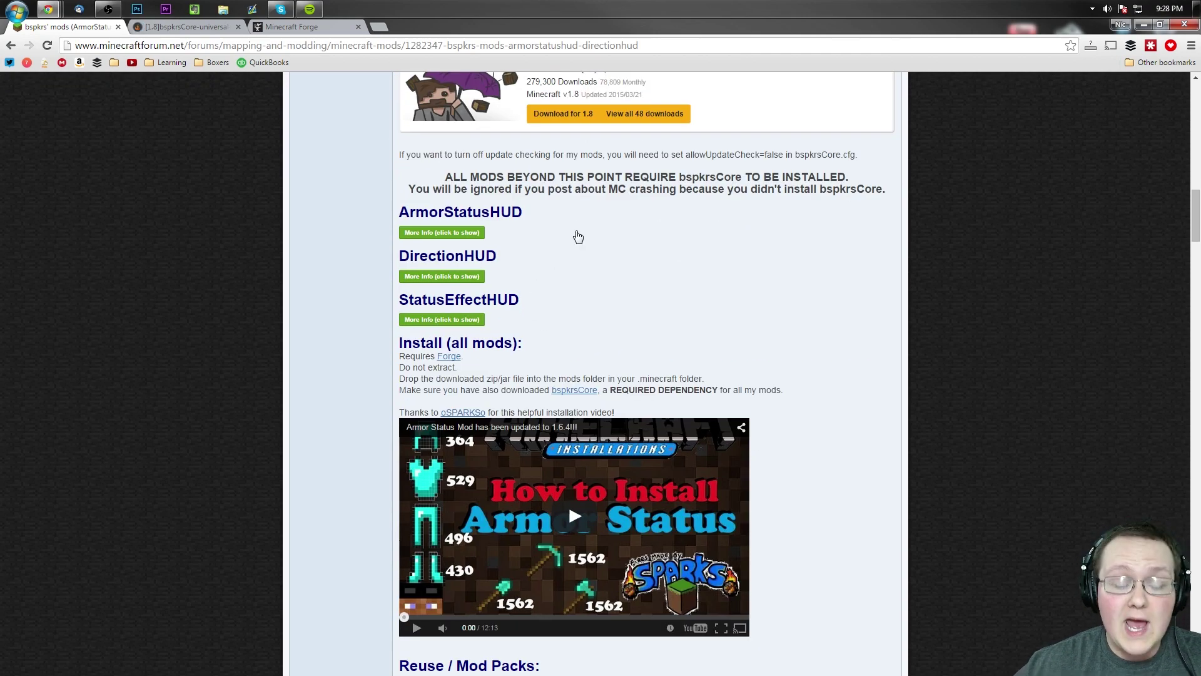
left_click(442, 276)
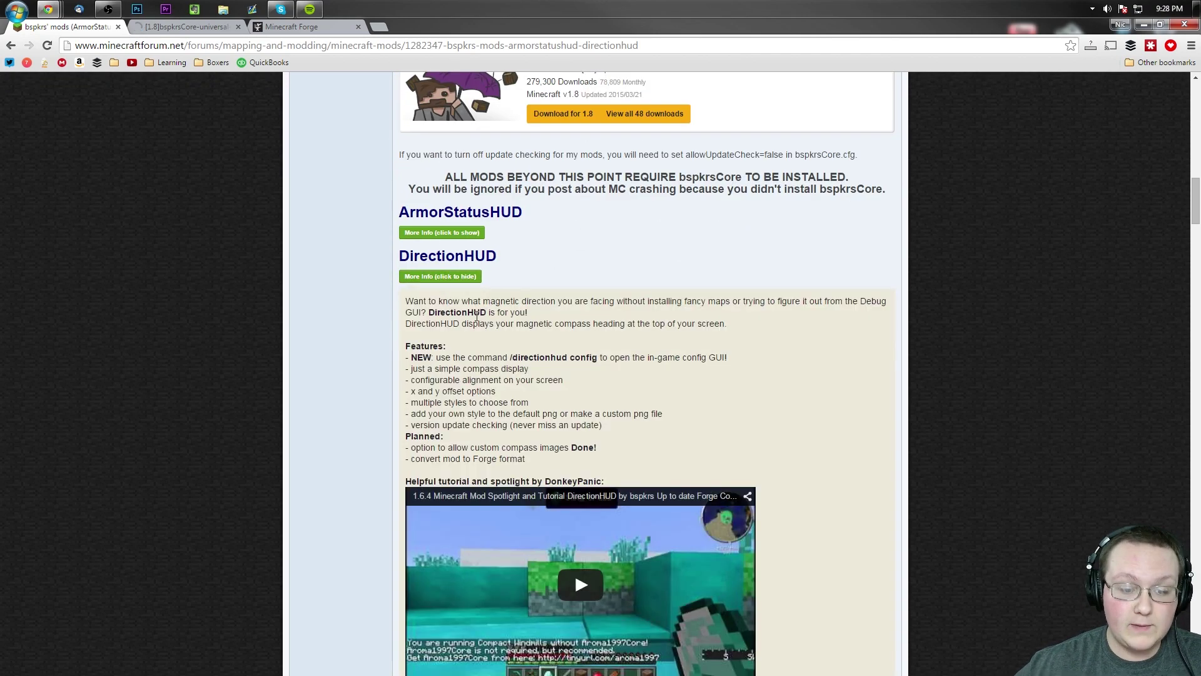
scroll(516, 275, "down", 10)
scroll(516, 275, "down", 1)
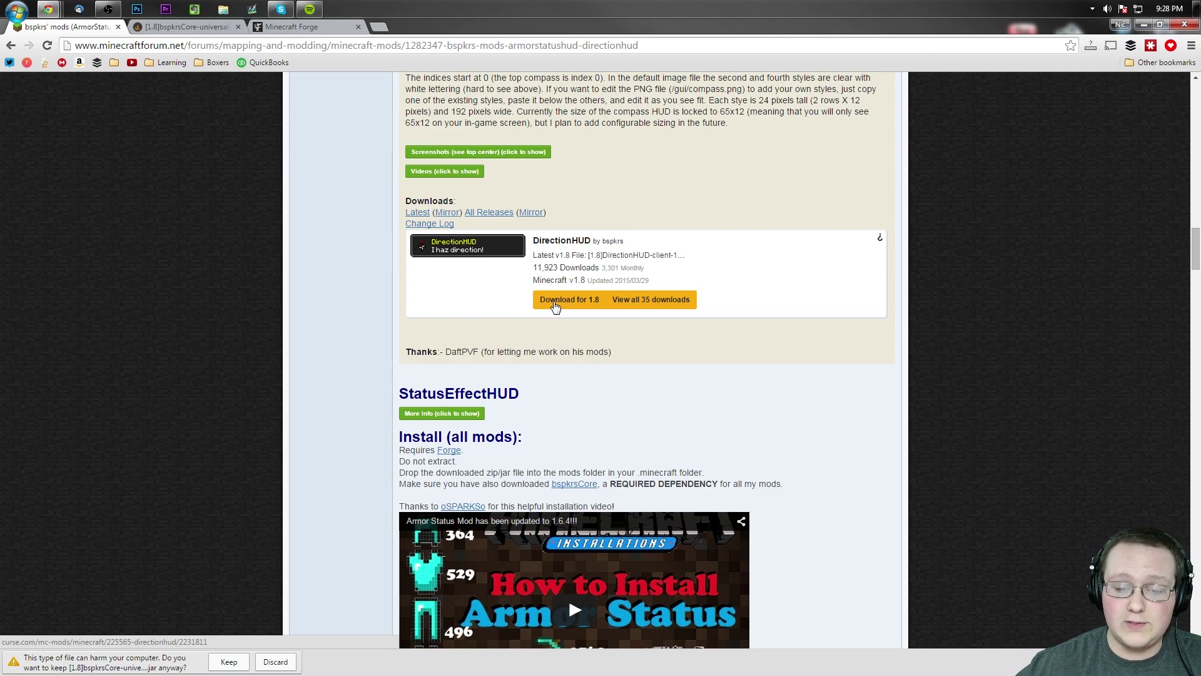
left_click(554, 300)
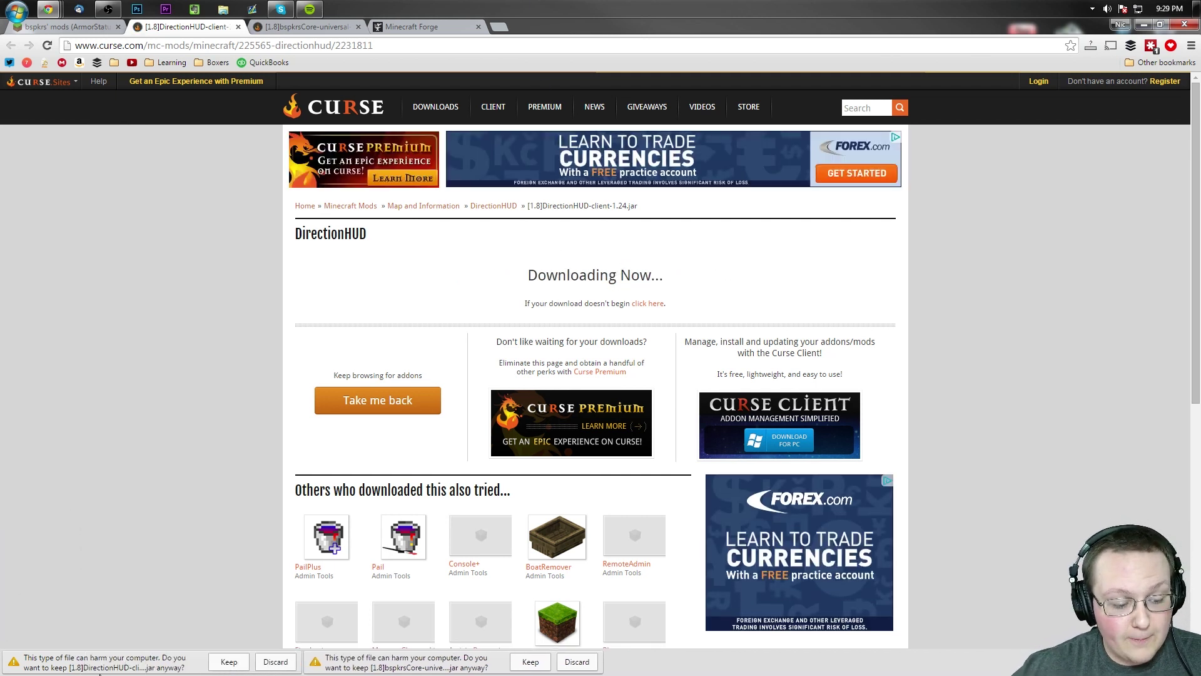
Step: Keep the flagged DirectionHUD and bspkrsCore jar downloads
left_click(225, 663)
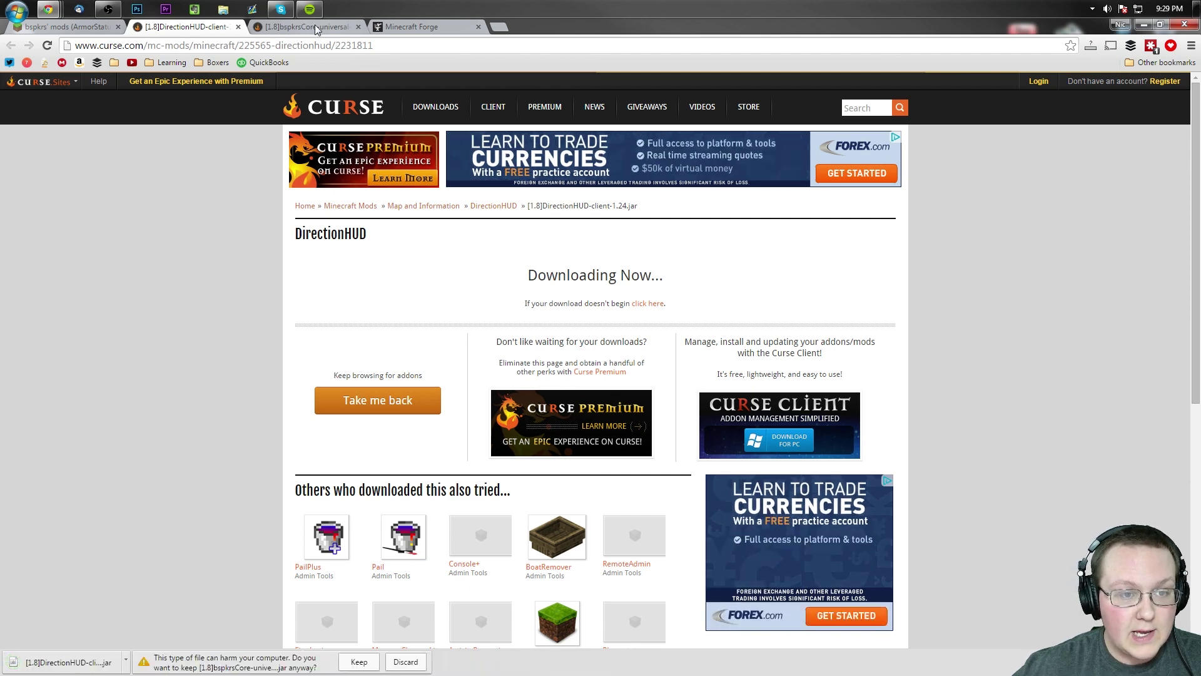
key("ctrl+Tab")
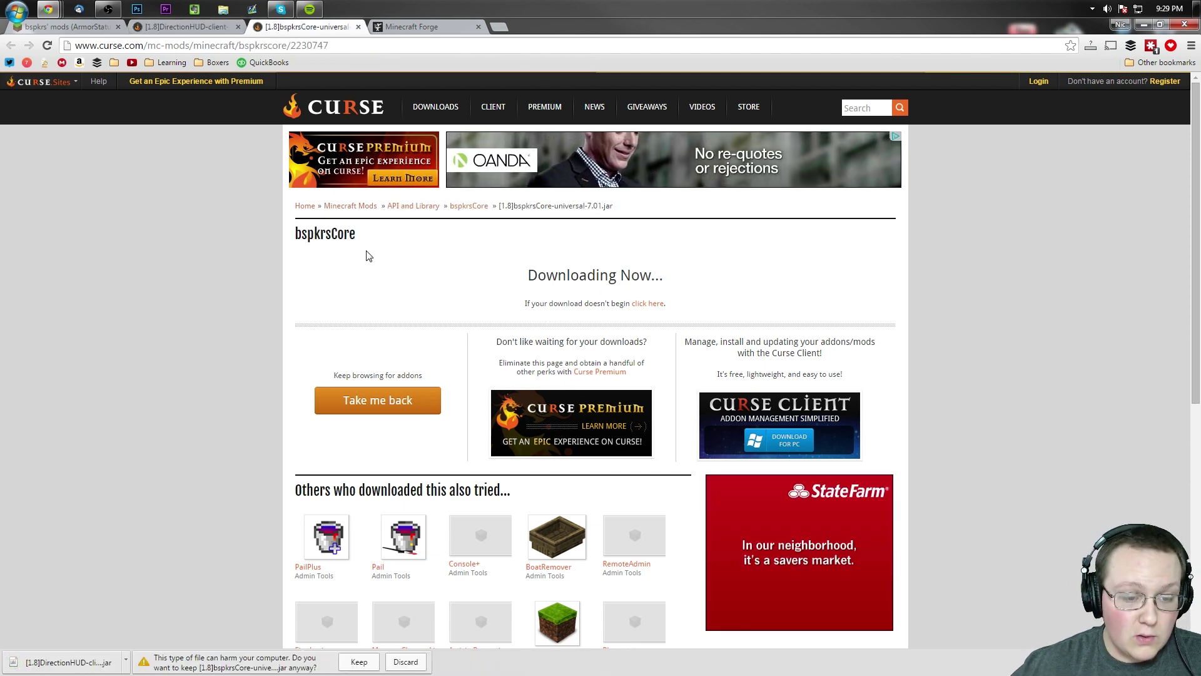
left_click(359, 661)
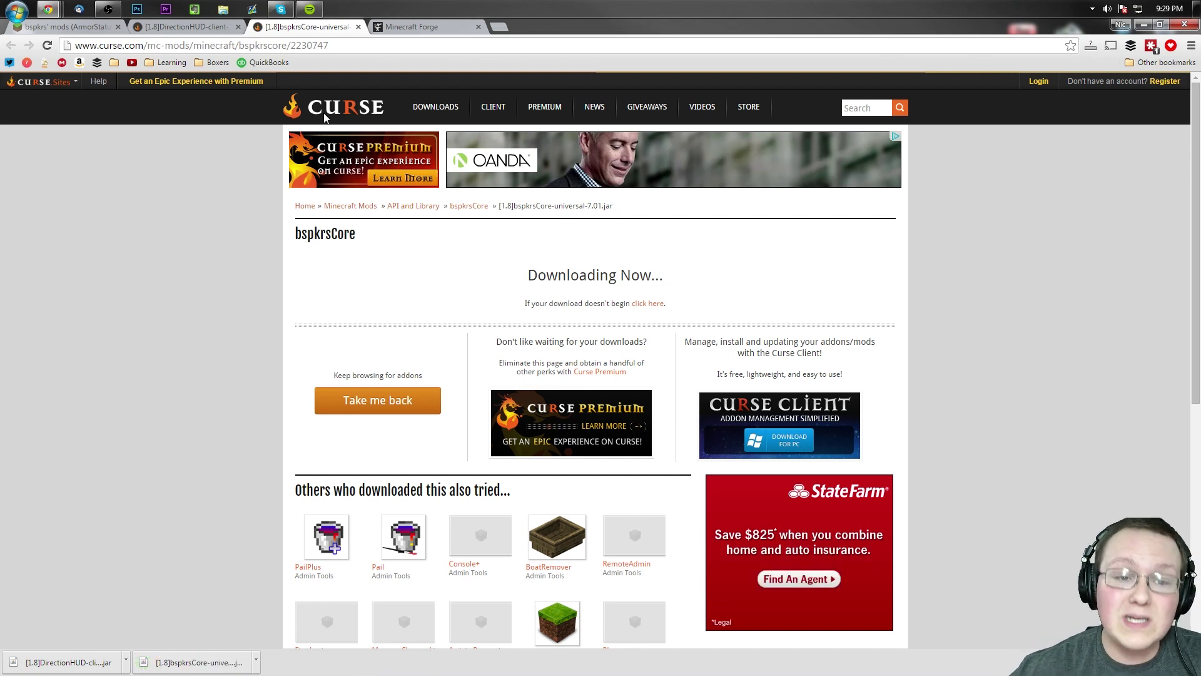
Step: Download the recommended Minecraft Forge 11.14.1.1334 installer past the ad page, keep the file, and close the extra ad tab
left_click(406, 27)
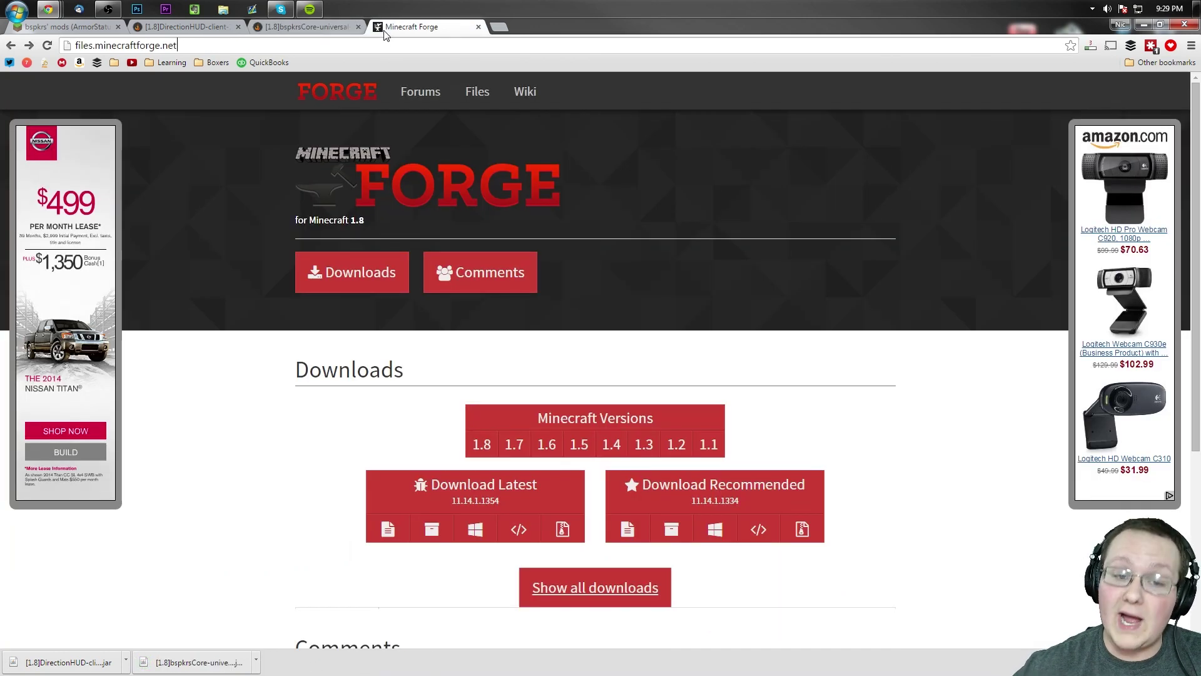
left_click(673, 531)
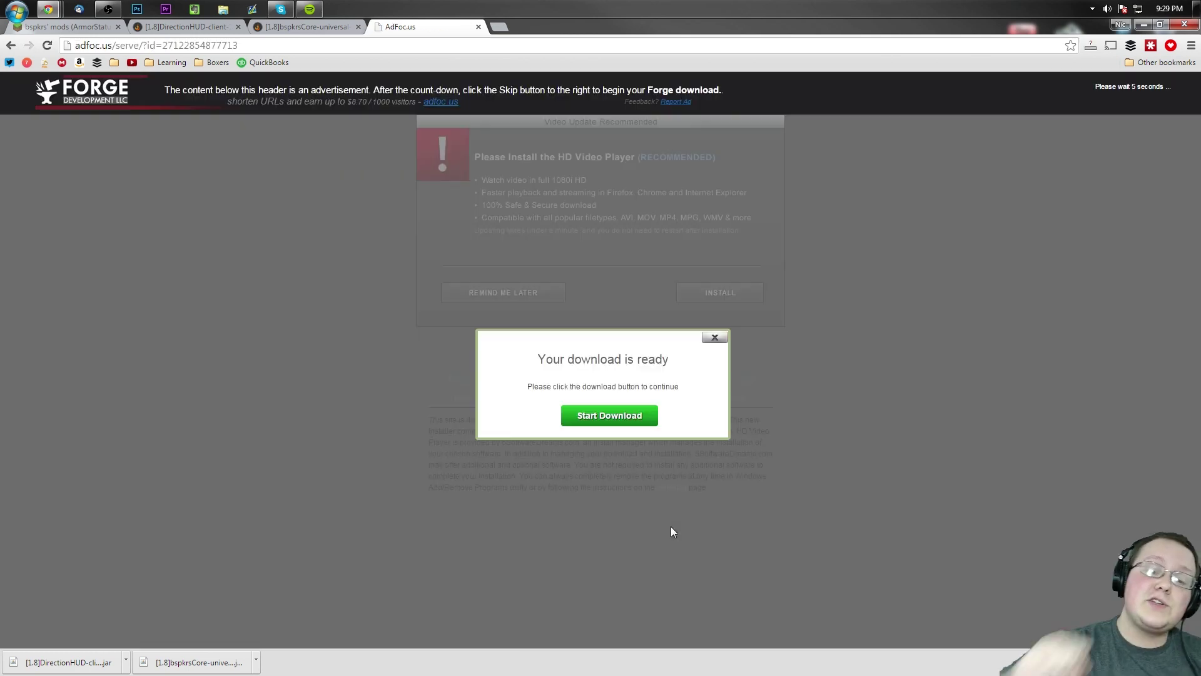
right_click(811, 319)
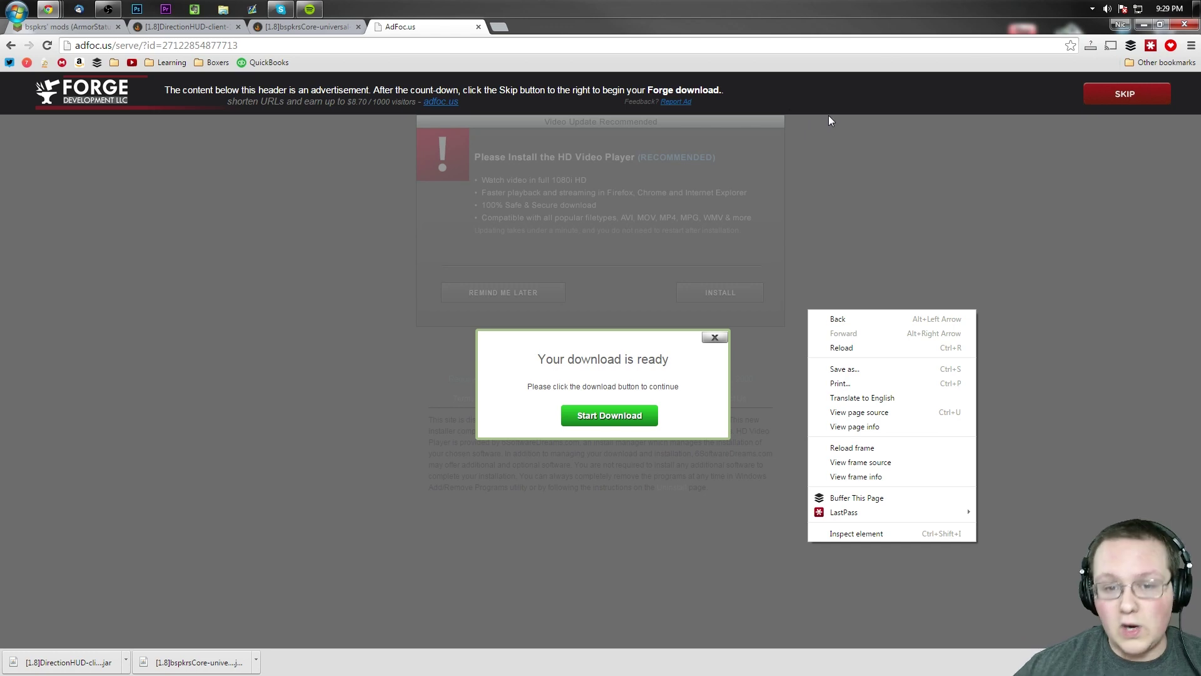
left_click(1125, 98)
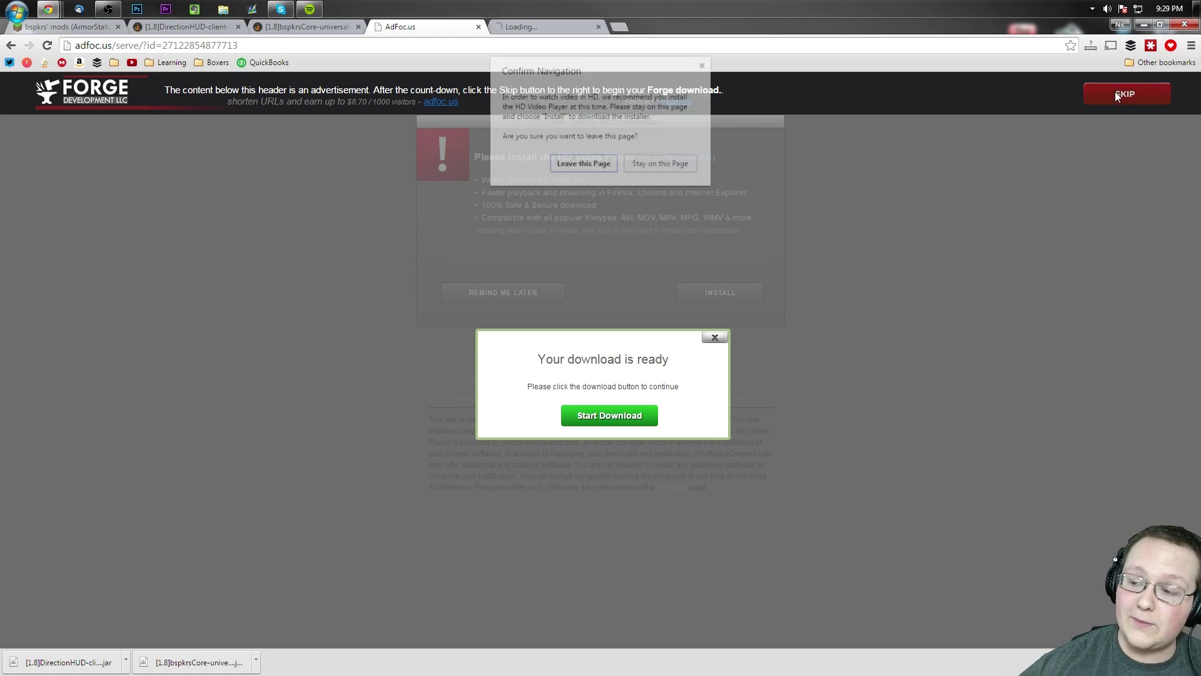
left_click(583, 165)
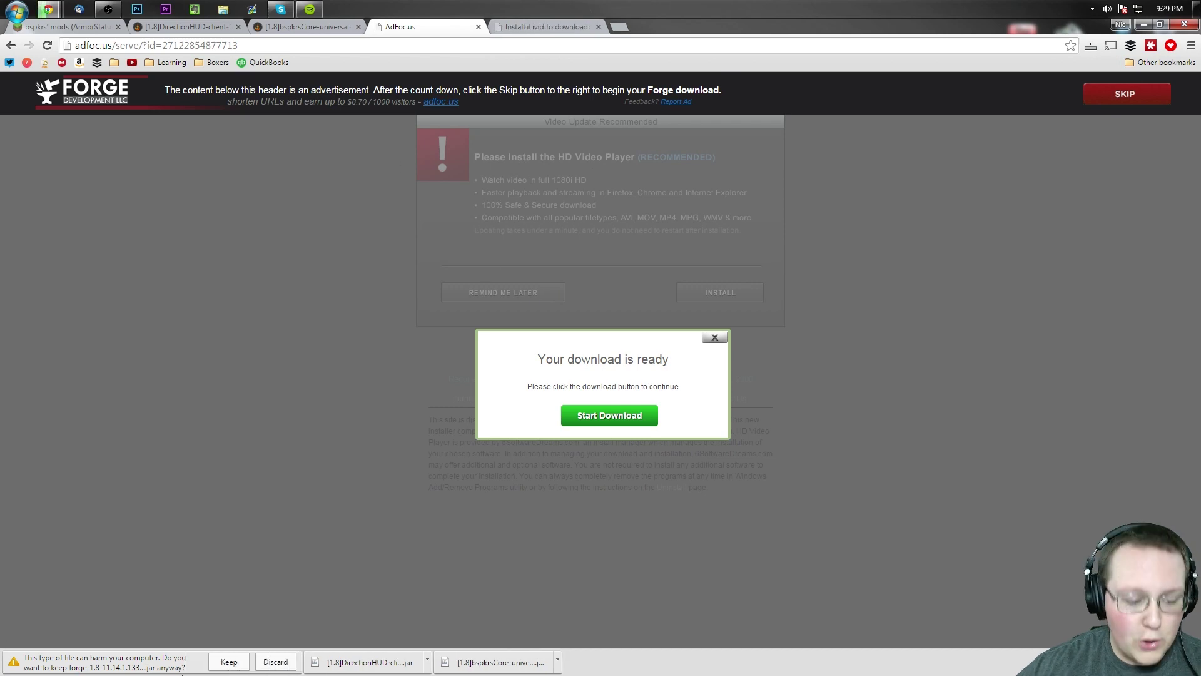
left_click(222, 662)
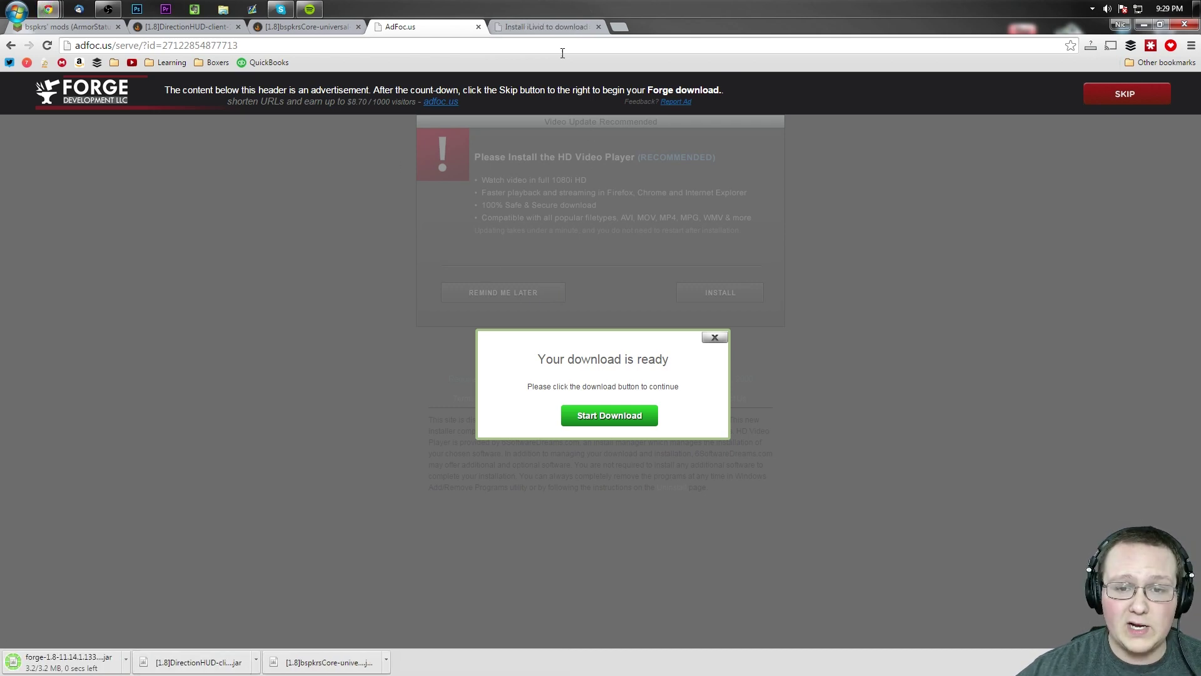
left_click(599, 27)
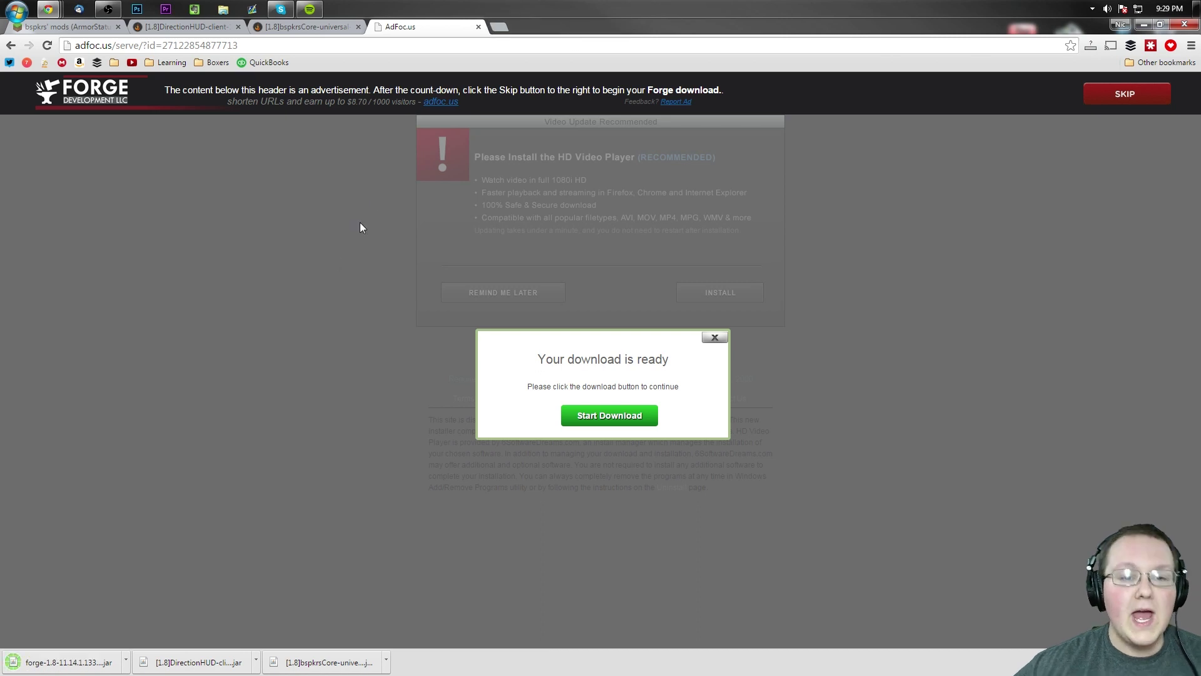
Step: Minimize the browser and arrange the downloaded files on the desktop, stacking the two mod jars and placing the Forge installer beside them
left_click(1140, 24)
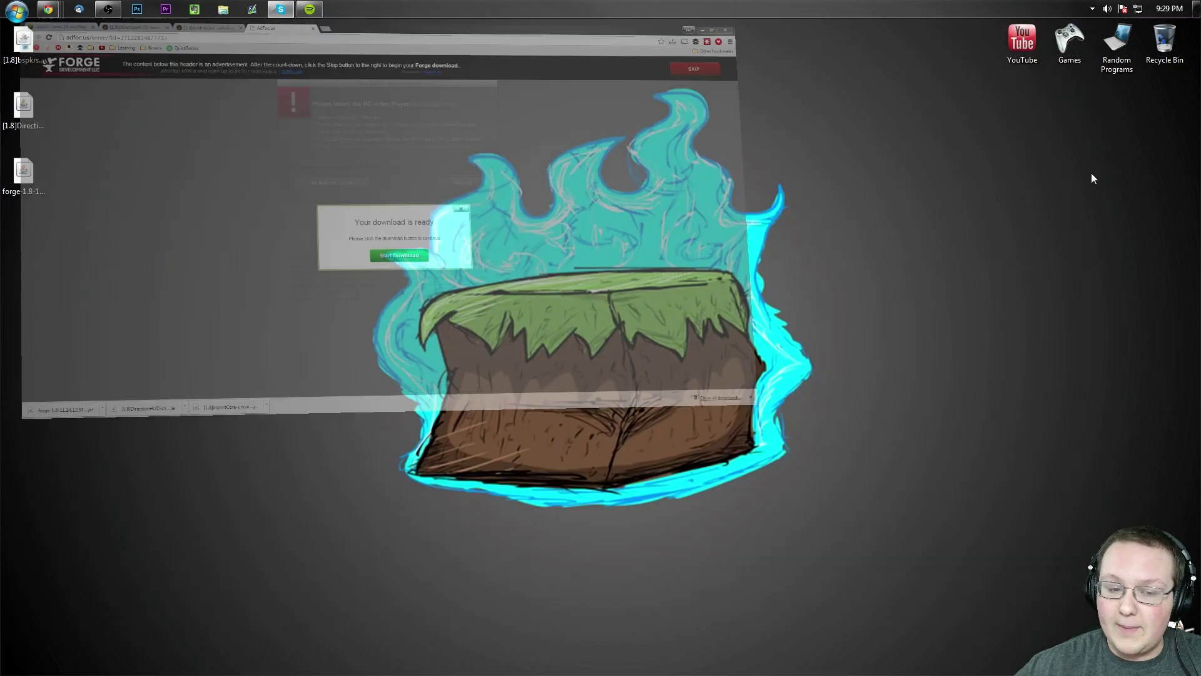
left_click_drag(429, 415, 509, 116)
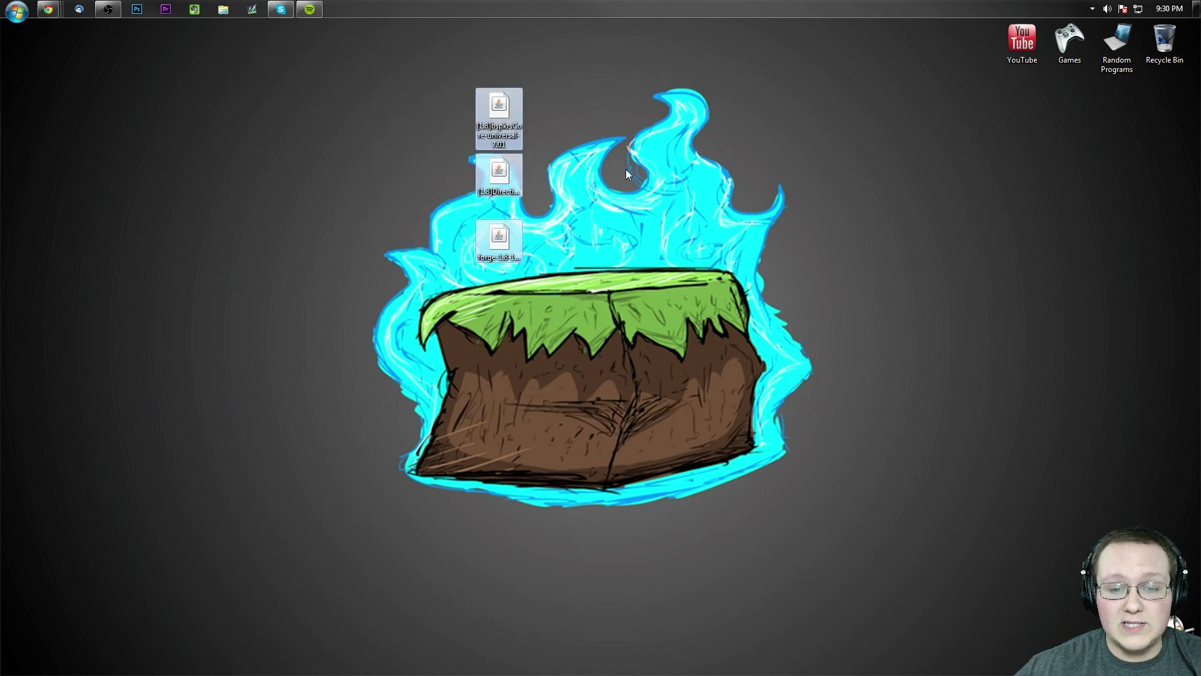
left_click_drag(499, 241, 736, 174)
left_click_drag(497, 134, 449, 70)
left_click_drag(499, 175, 451, 108)
left_click_drag(736, 174, 546, 49)
left_click(558, 105)
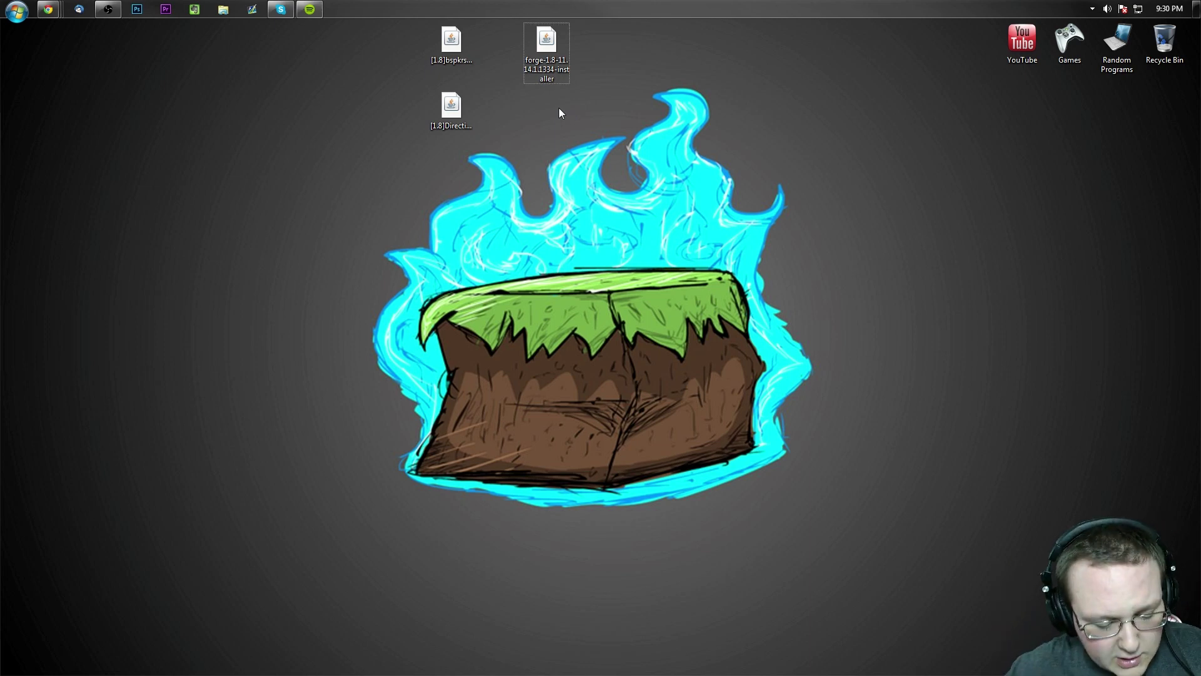
Step: Open the Downloads folder from the Run dialog, move the Forge installer to the desktop, and close the folder
key("super+r")
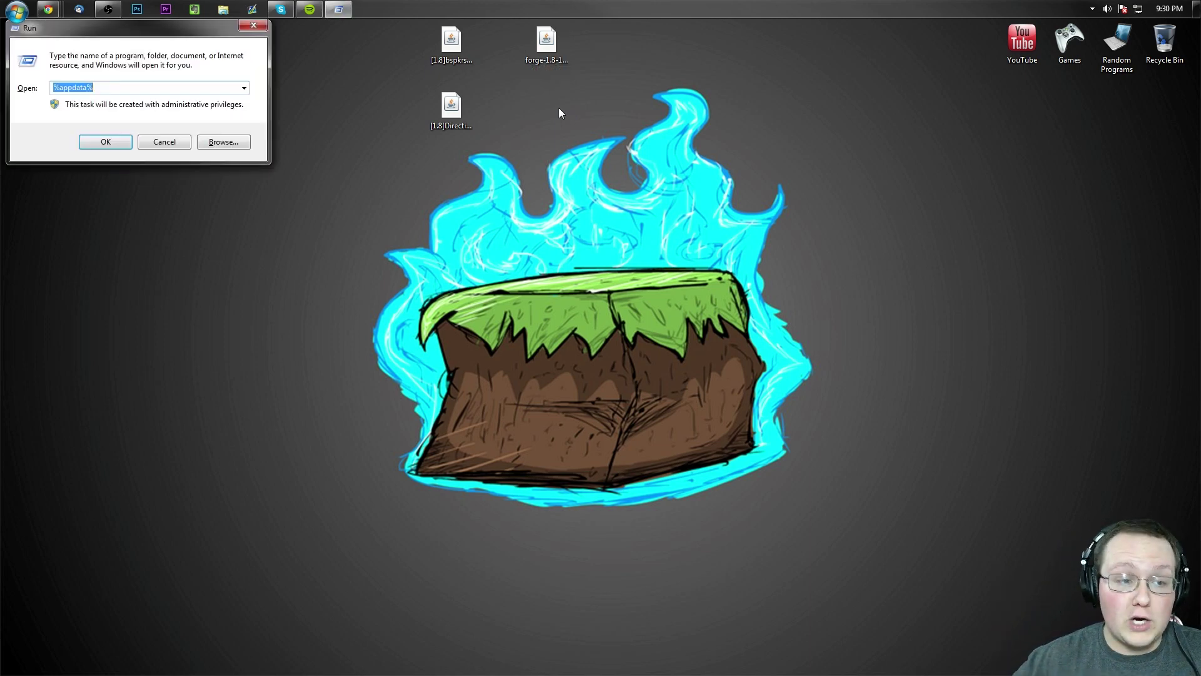
type("download")
key("Return")
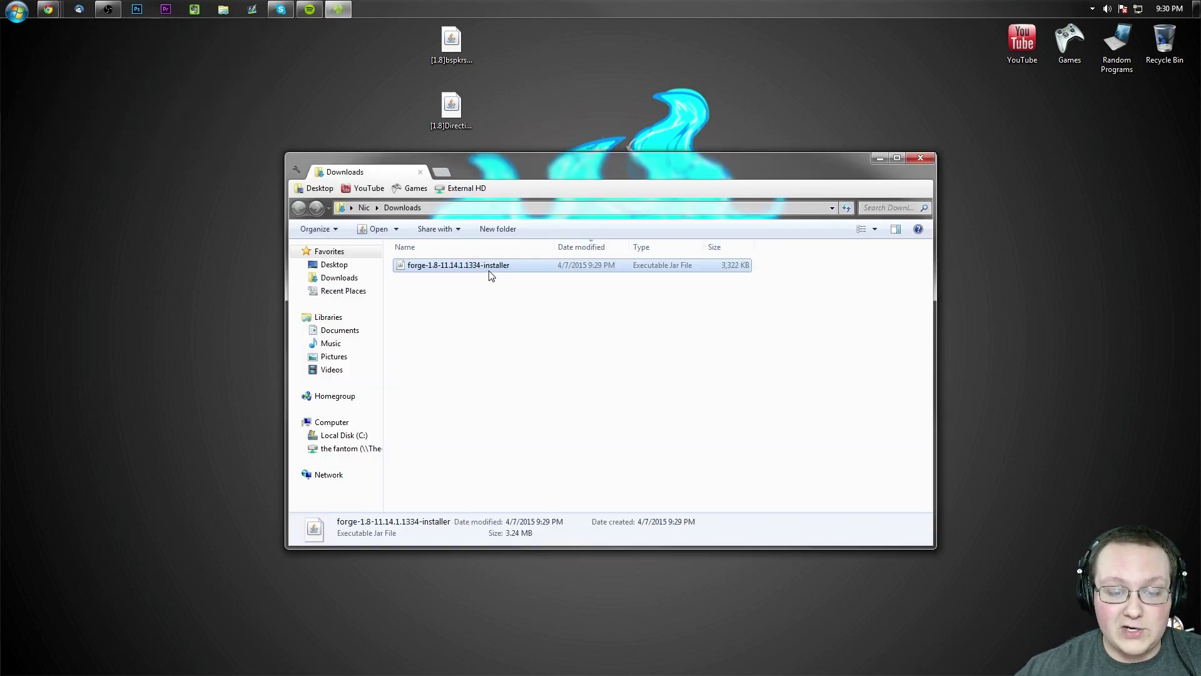
left_click_drag(491, 273, 542, 140)
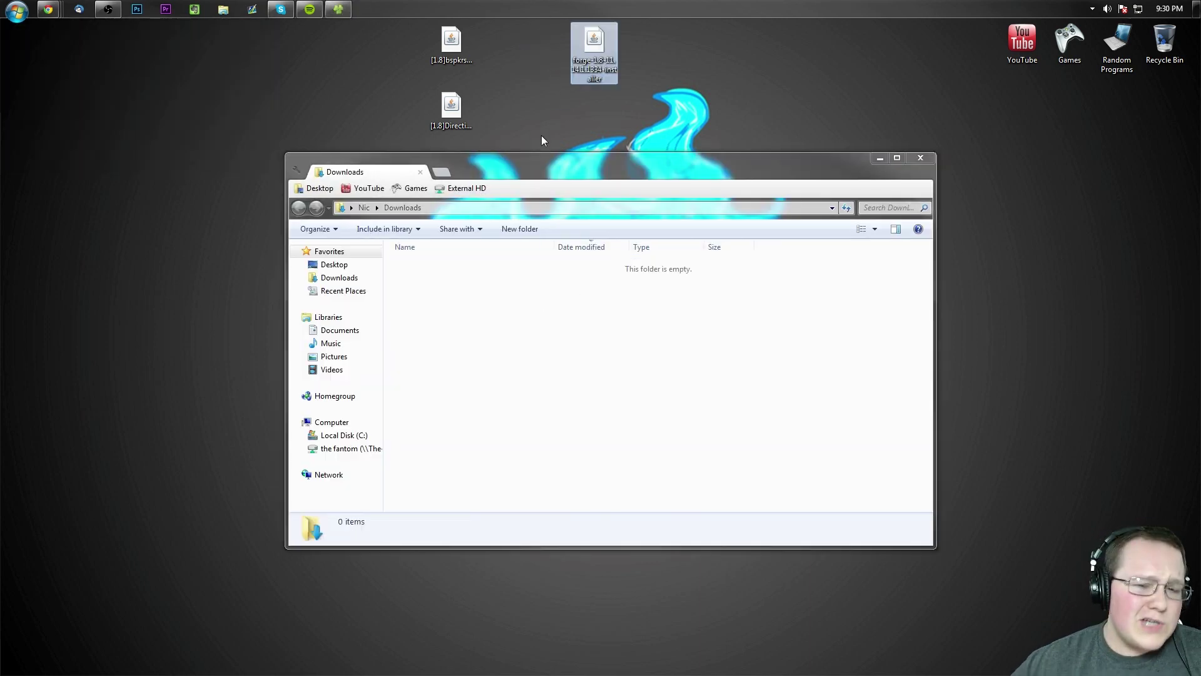
left_click(920, 157)
left_click_drag(585, 55, 595, 63)
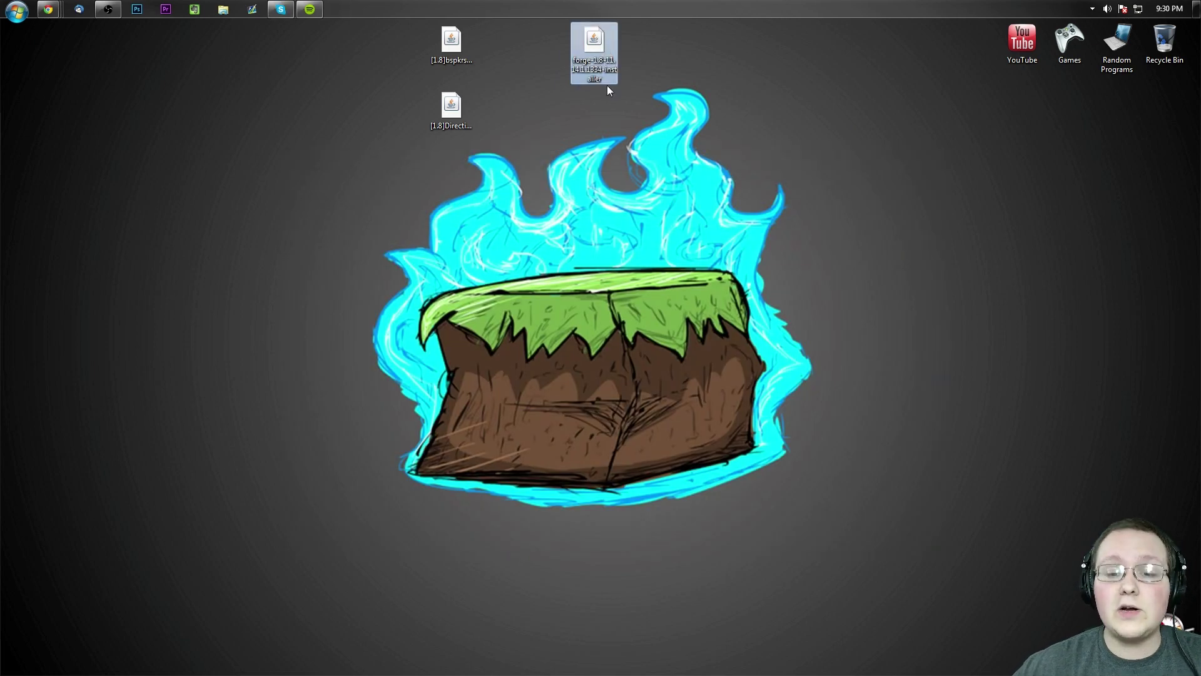
Step: Launch the Forge installer with an Open with program and install the client into the default .minecraft folder
right_click(587, 74)
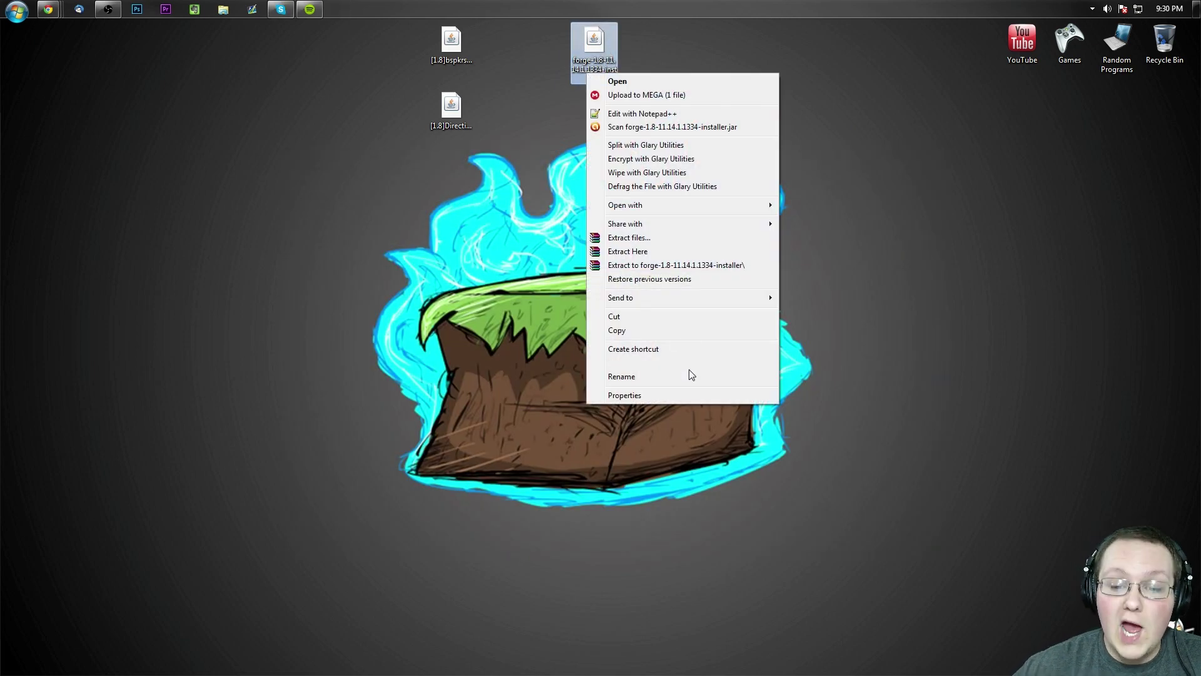
mouse_move(774, 209)
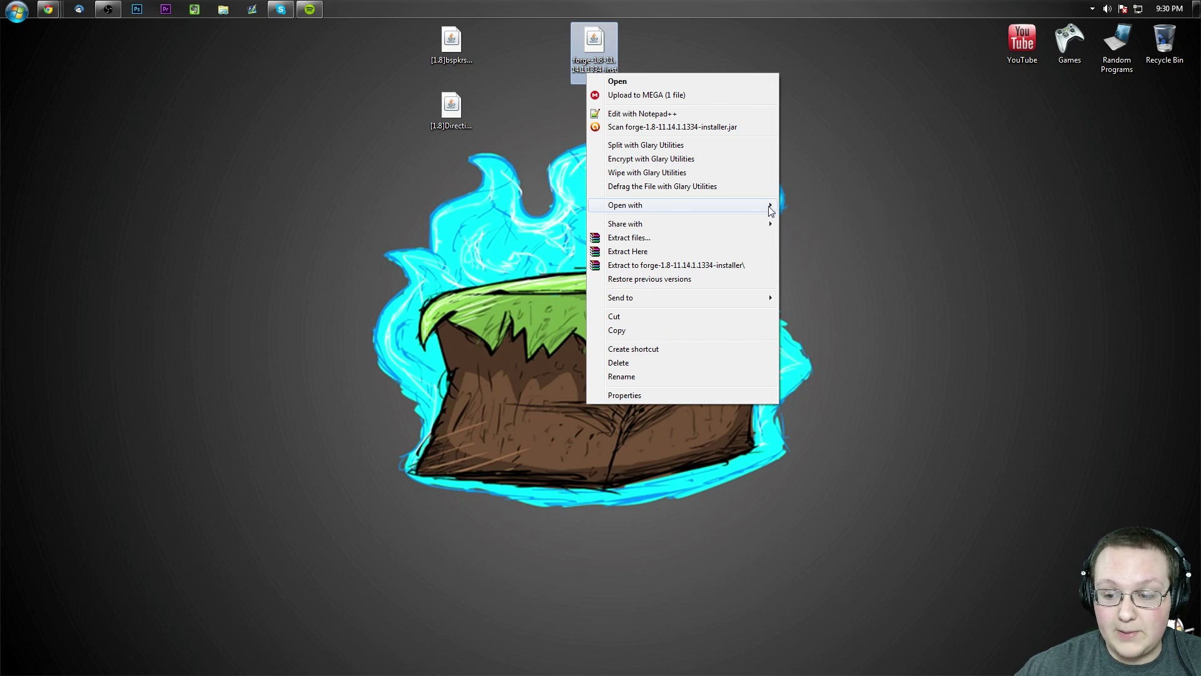
left_click(815, 209)
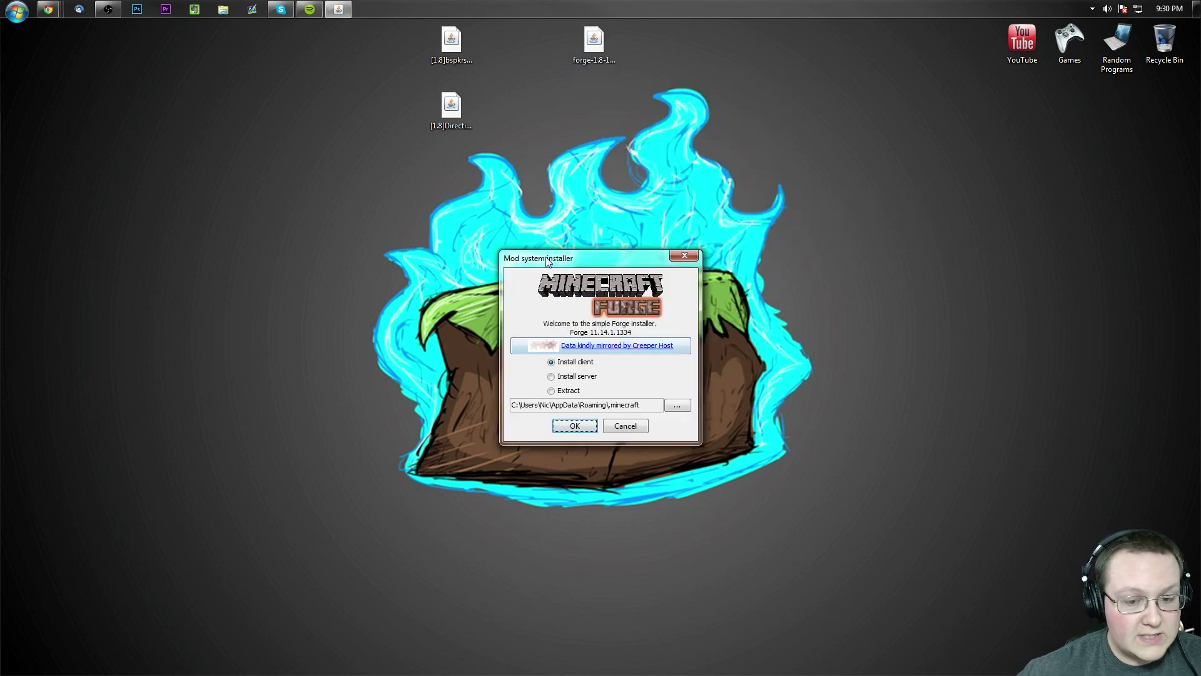
left_click_drag(549, 263, 548, 150)
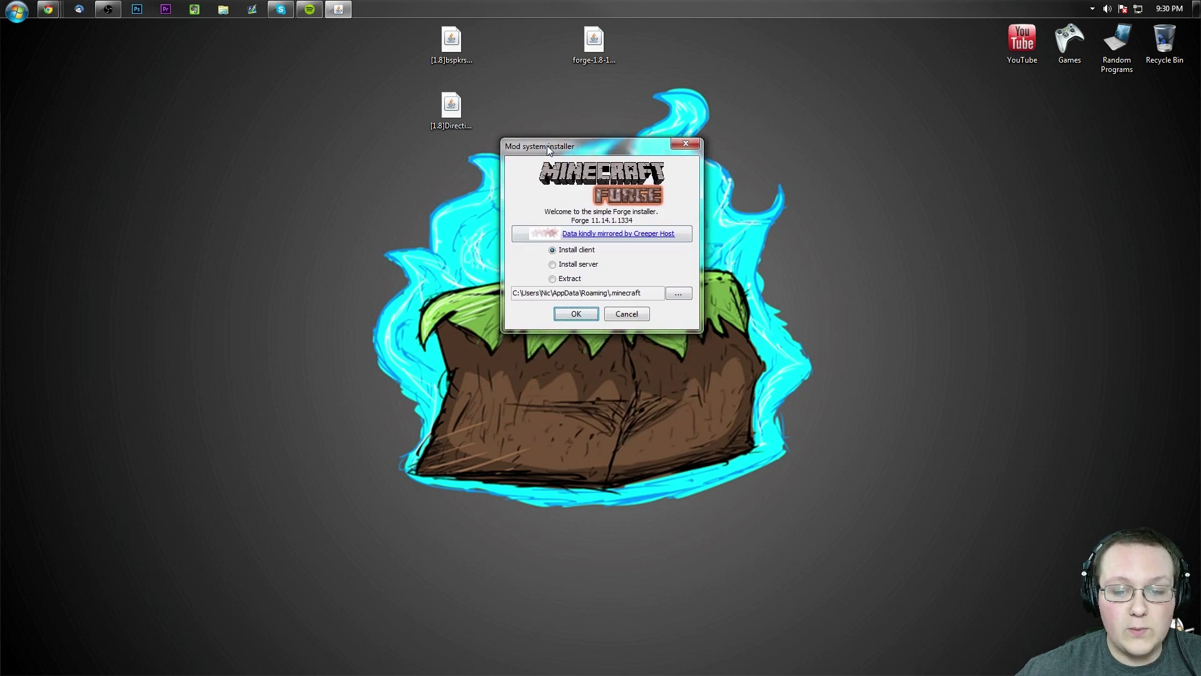
left_click(575, 315)
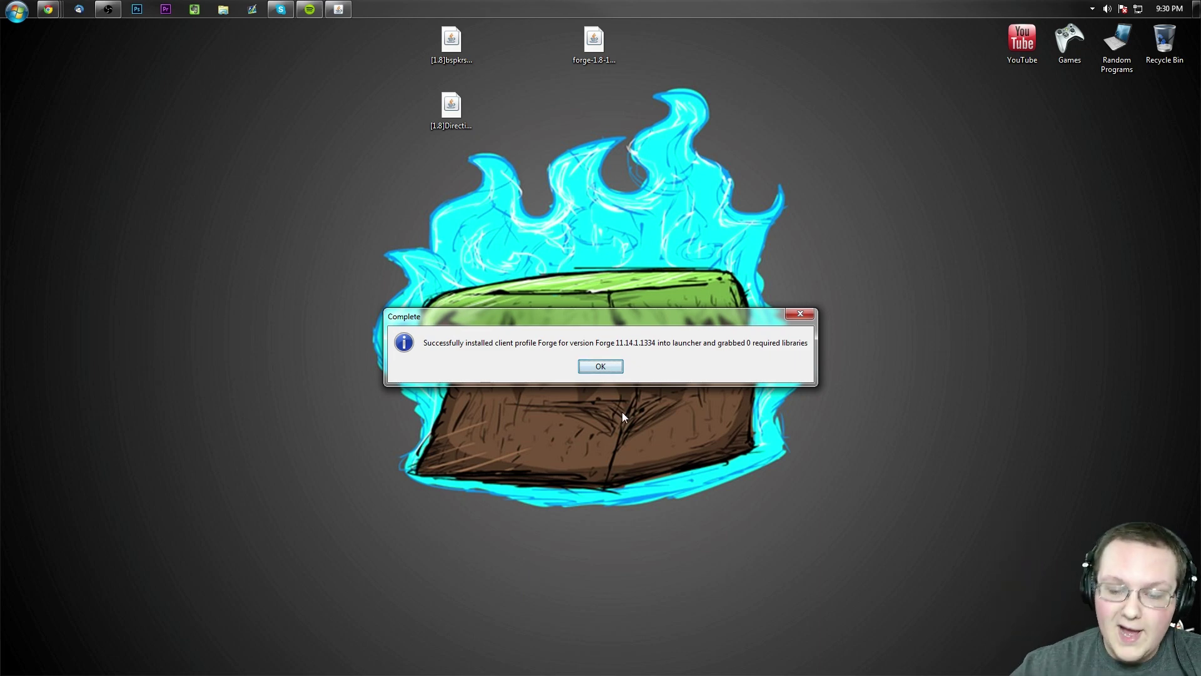
left_click(591, 369)
Step: Move the Forge installer from the desktop to the Recycle Bin
left_click(579, 69)
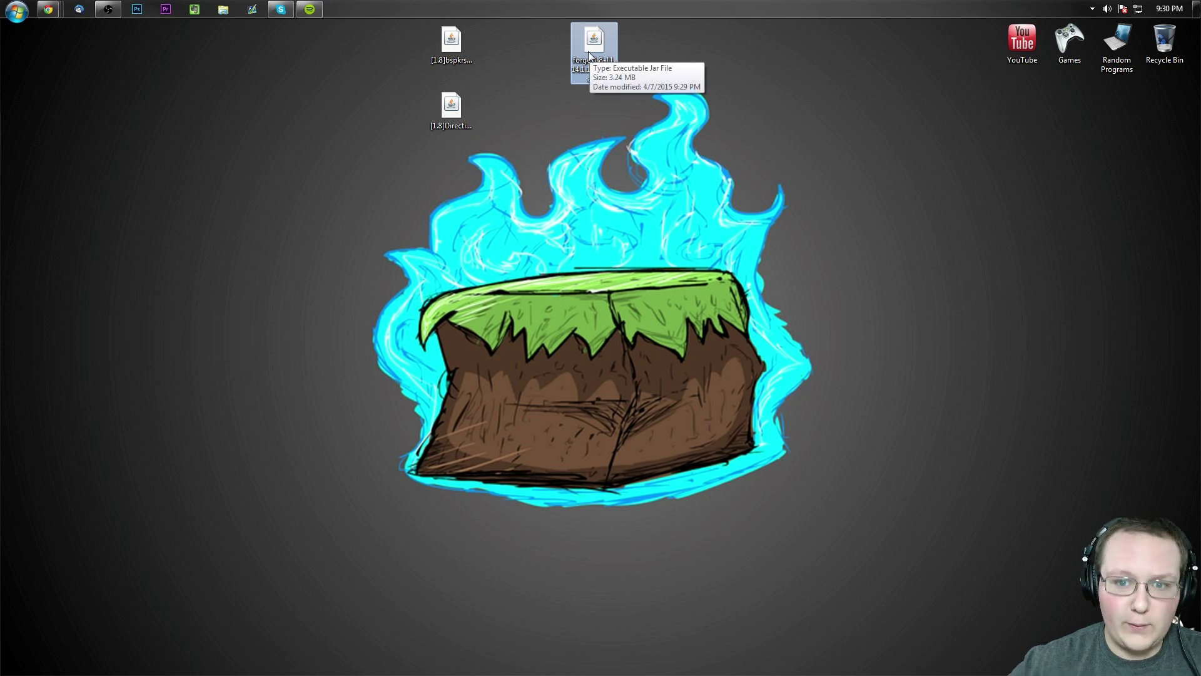
left_click_drag(589, 55, 1165, 44)
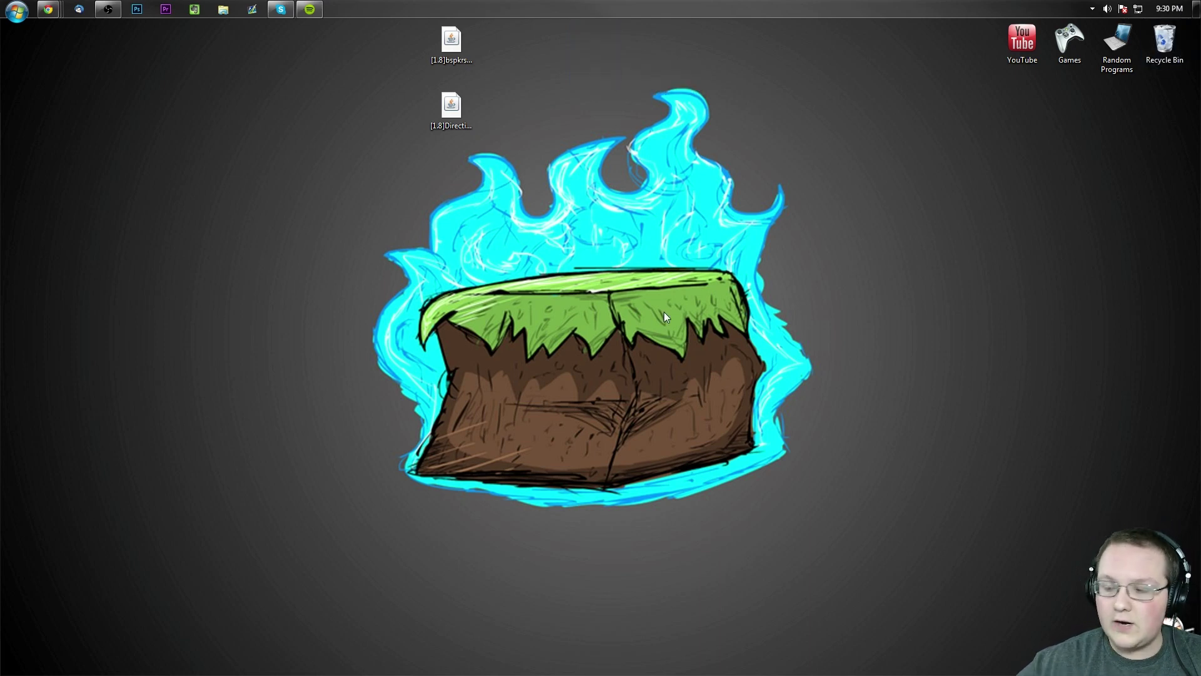
left_click_drag(482, 154, 786, 152)
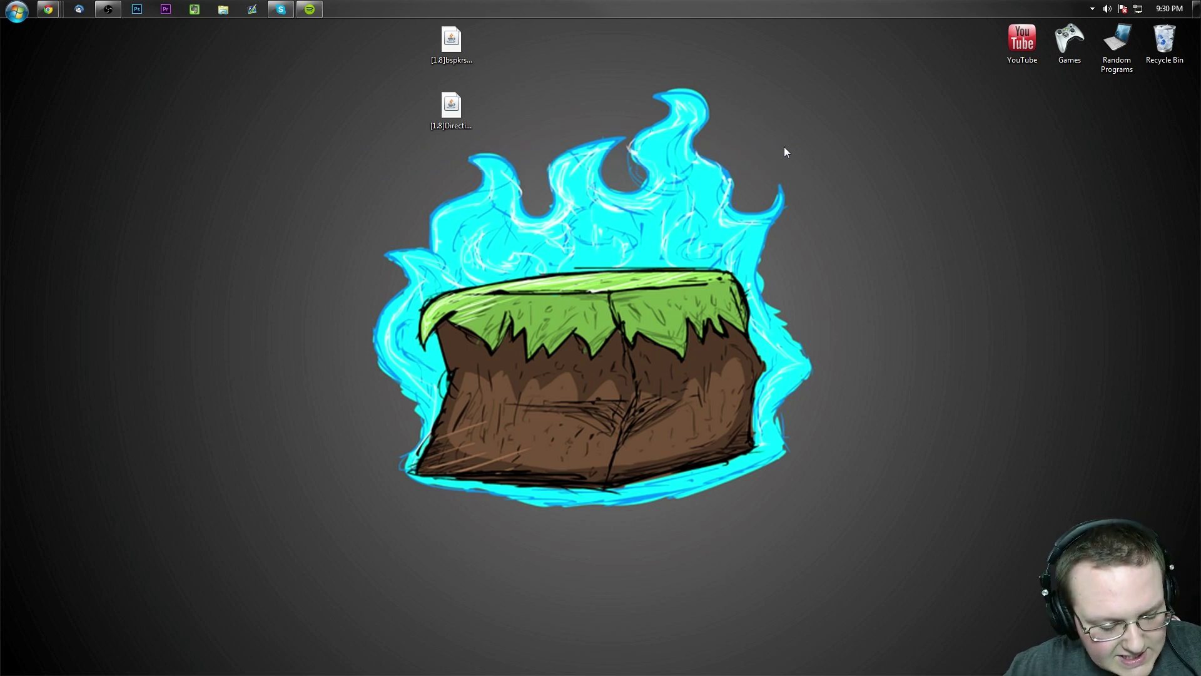
Step: Open the %appdata% location from the Run dialog and enter the .minecraft folder
key("super+r")
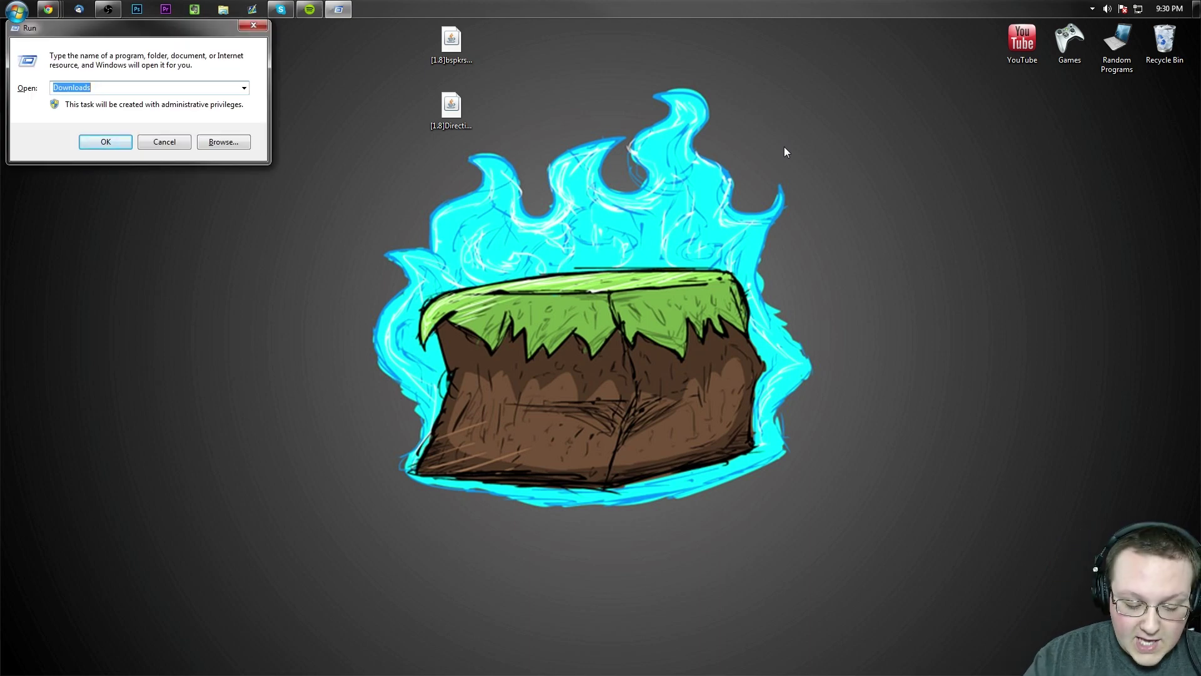
type("%appdata")
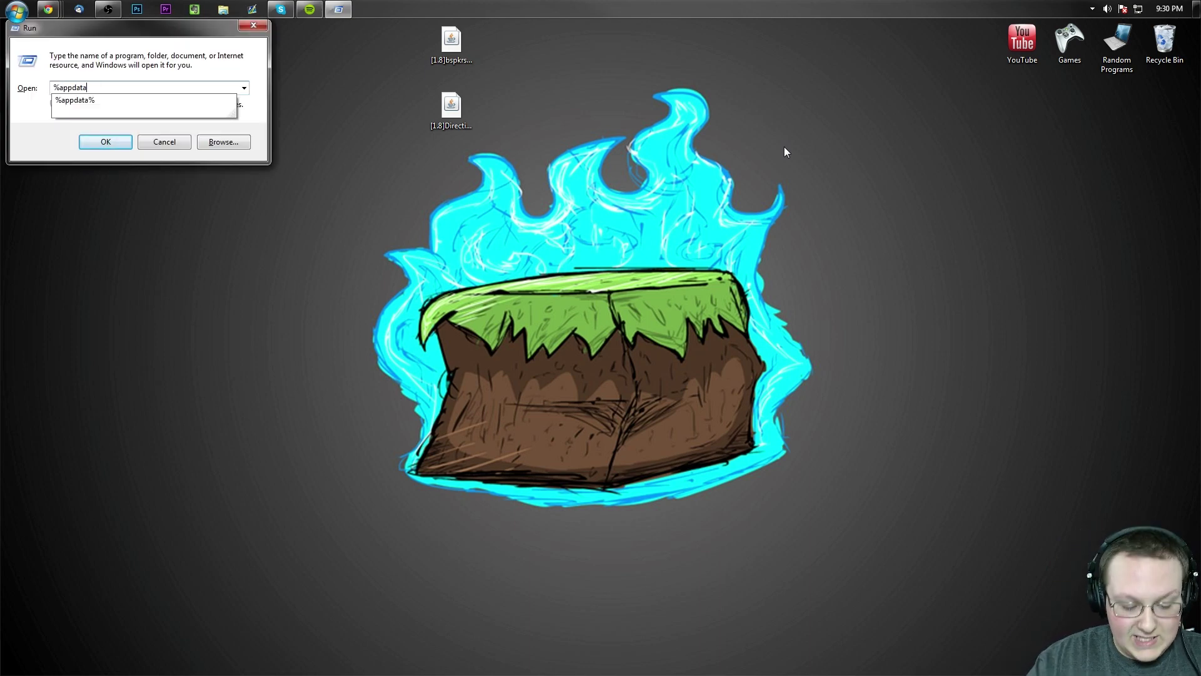
type("%")
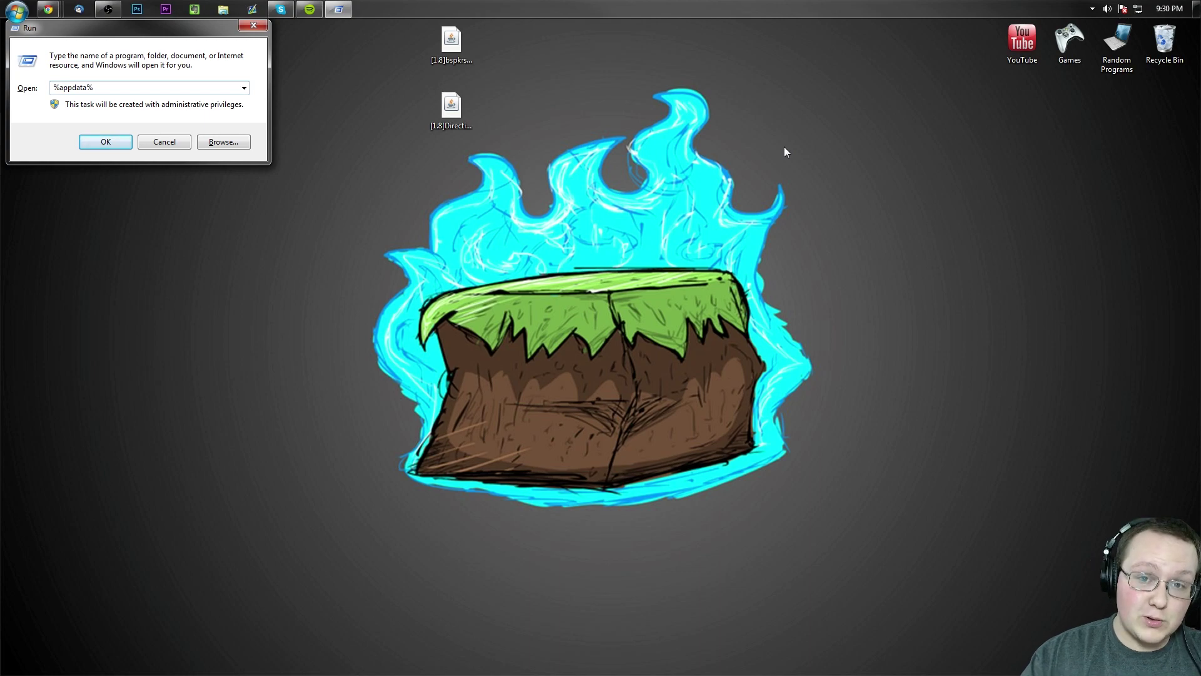
key("Return")
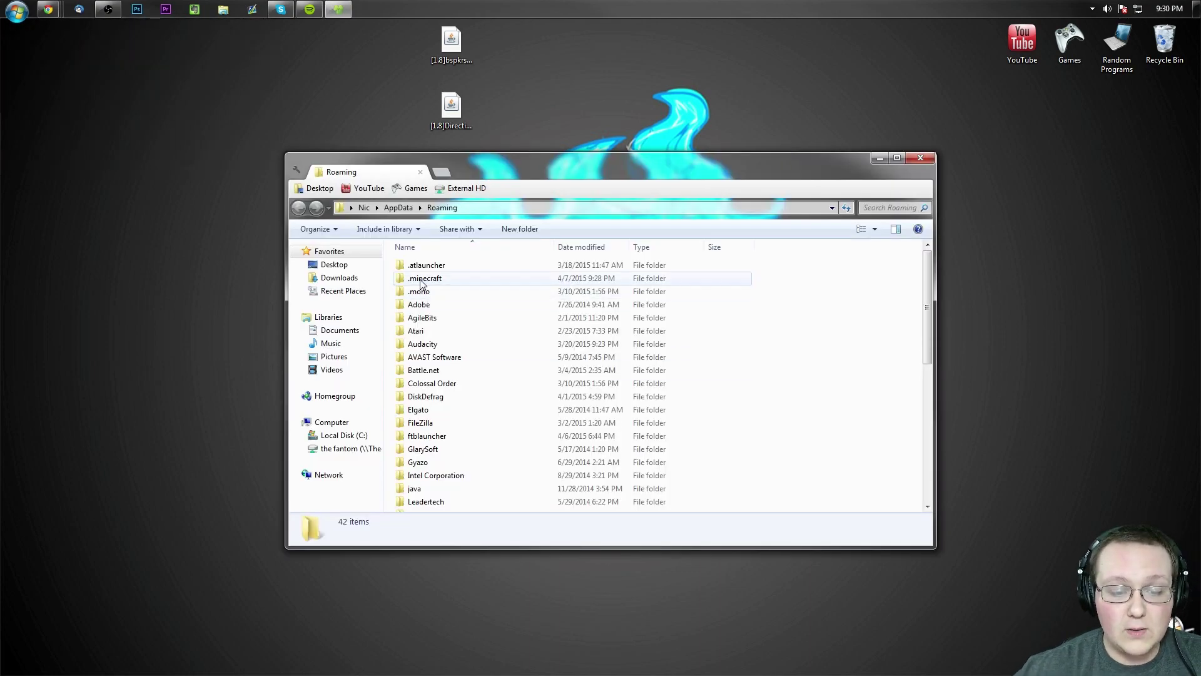
double_click(419, 279)
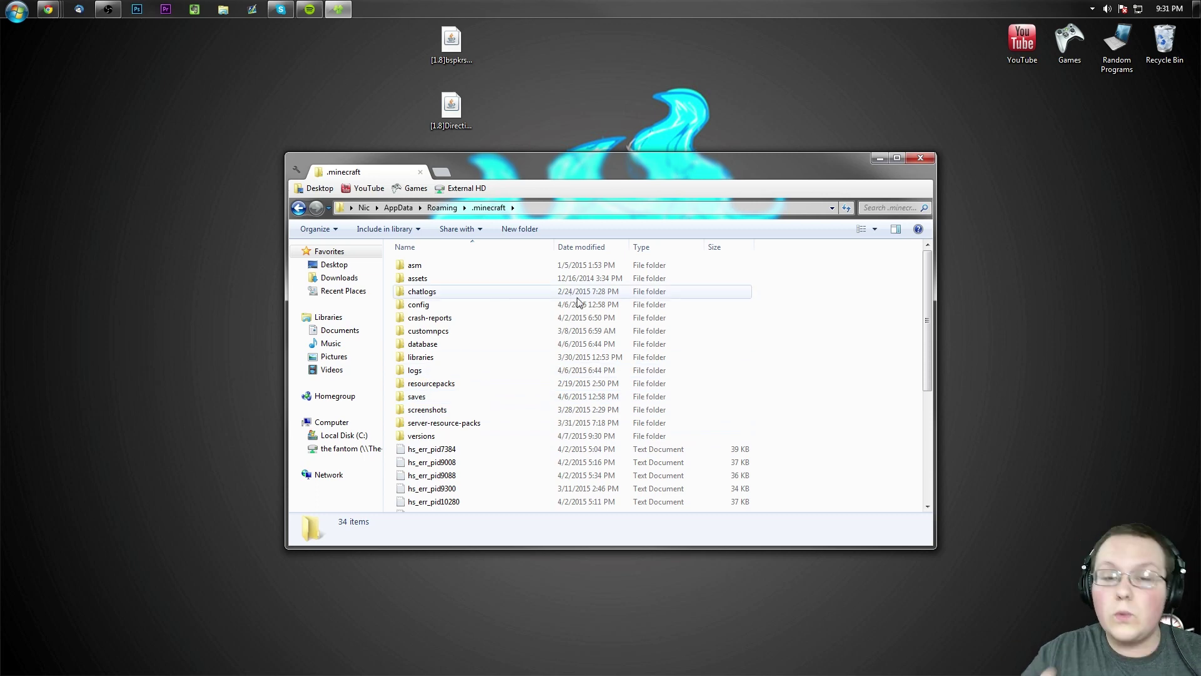
Step: Create a new folder named mods inside .minecraft and open it
right_click(790, 334)
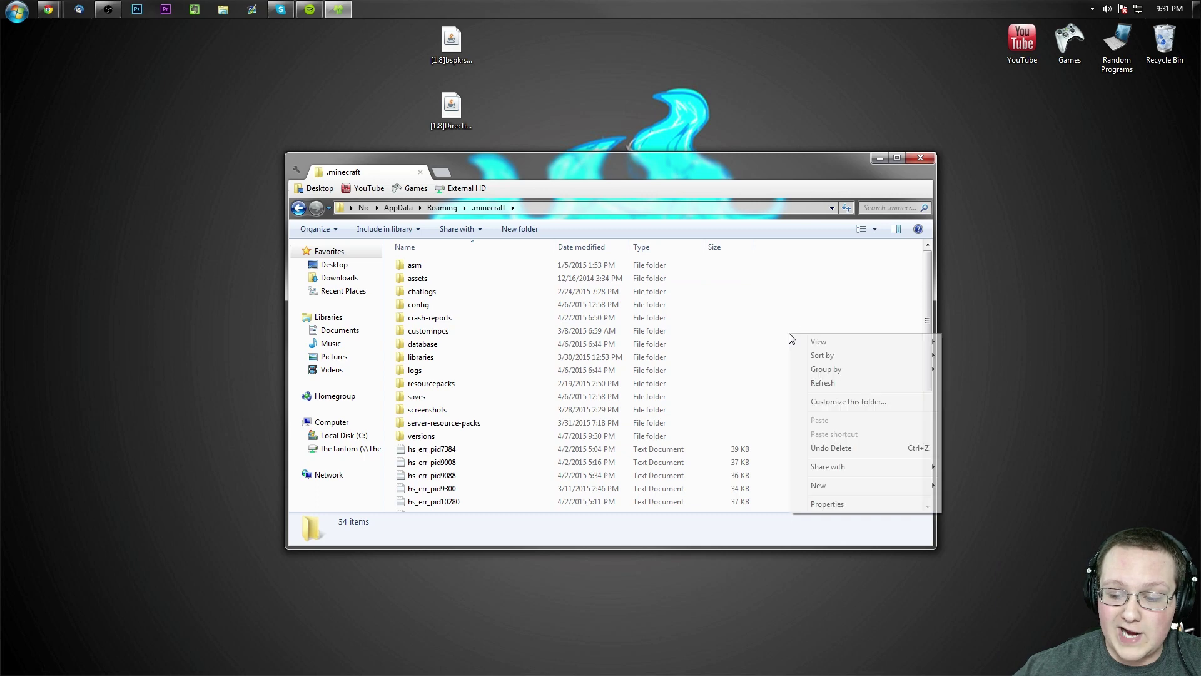
mouse_move(854, 489)
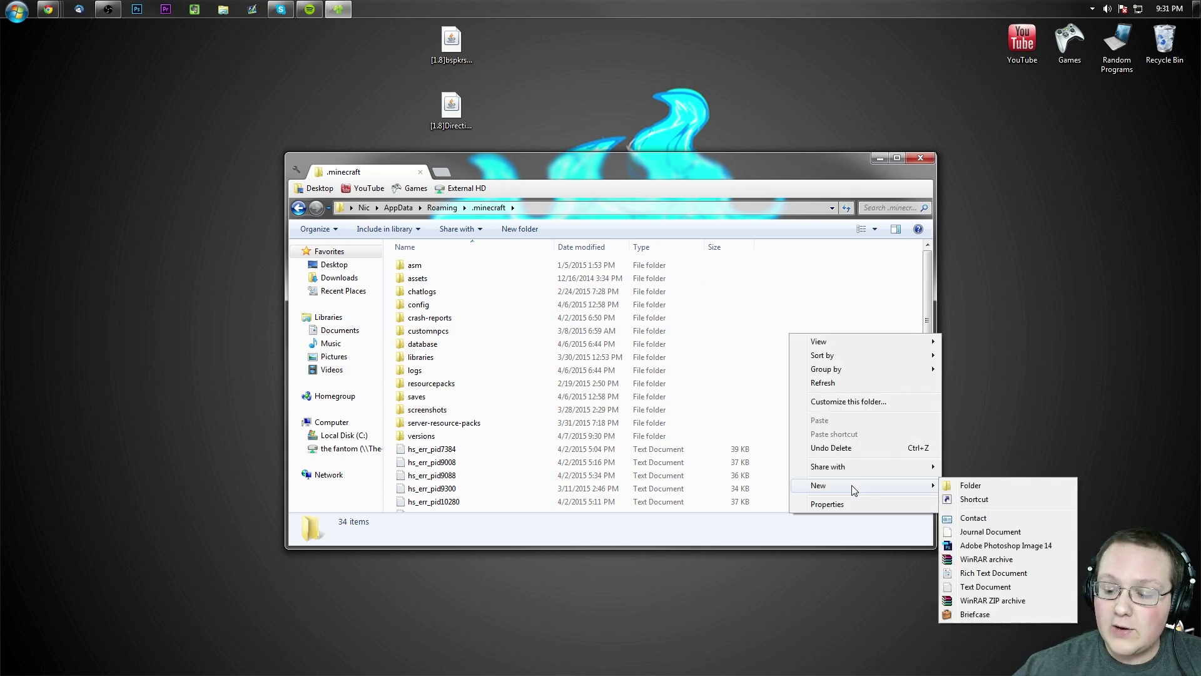
left_click(970, 485)
type("mods")
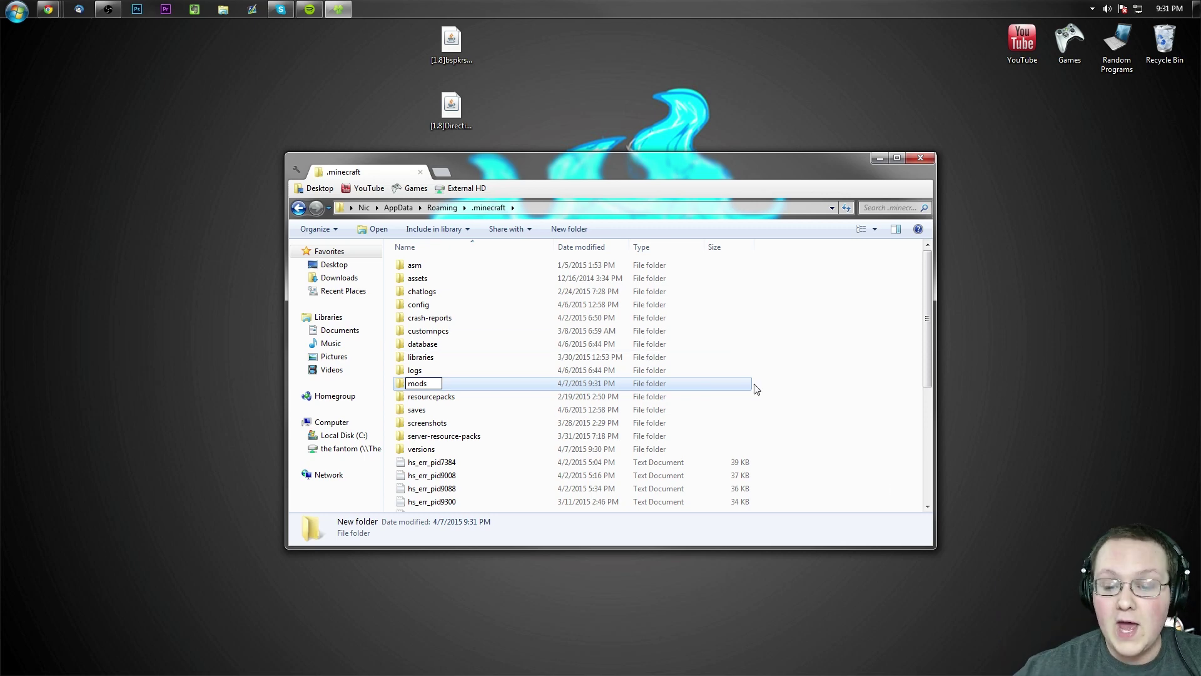
left_click(814, 375)
double_click(501, 386)
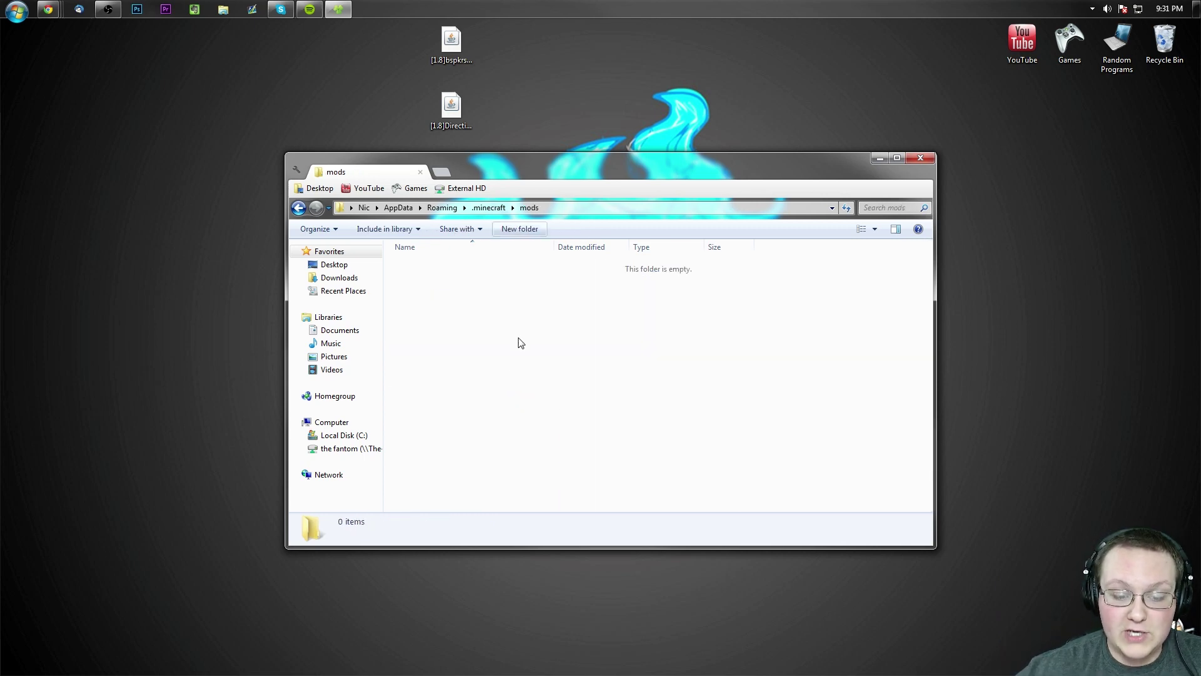
Step: Move the bspkrsCore and DirectionHUD jar files from the desktop into the mods folder, and close the folder window
left_click_drag(485, 106, 508, 73)
left_click(451, 43)
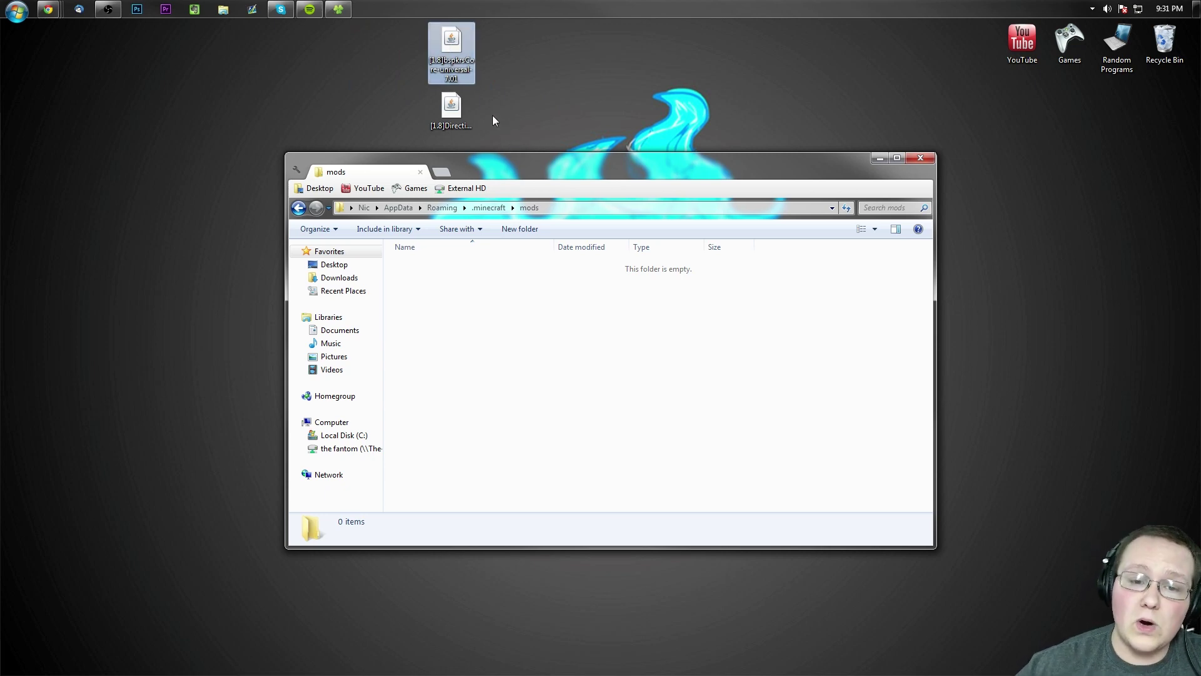
key("Down")
left_click(451, 42, "ctrl")
left_click_drag(451, 42, 632, 375)
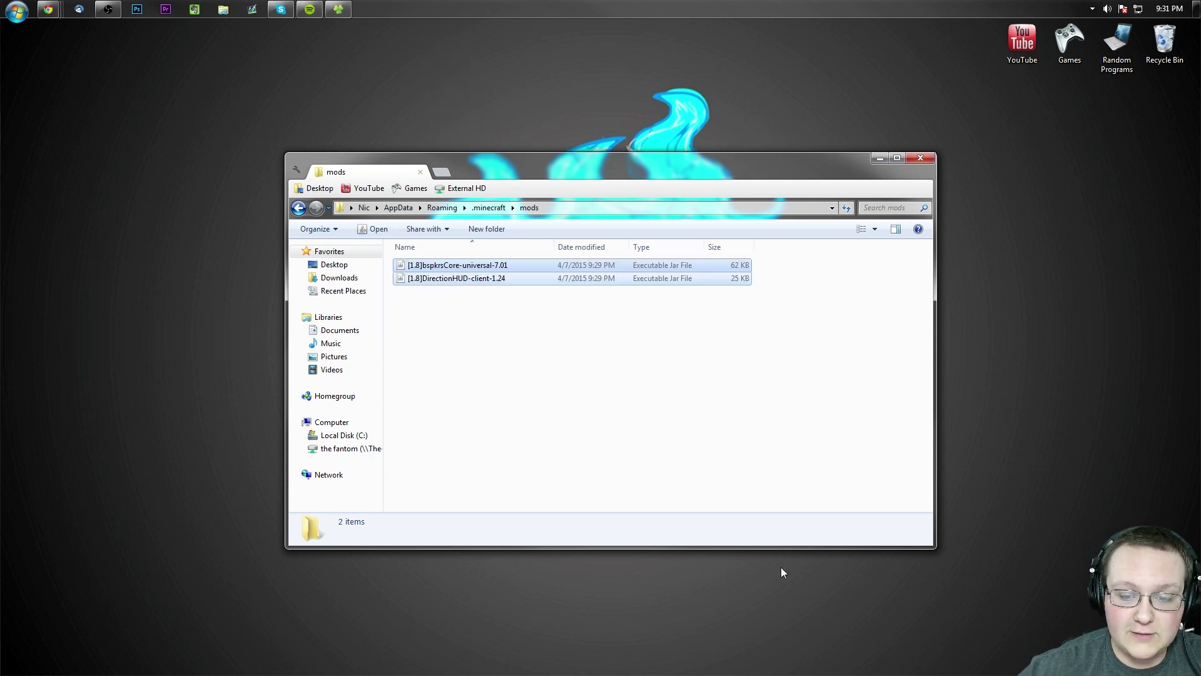
left_click(919, 158)
Step: Launch Minecraft from the Minecraft subfolder of the Games library and close the folder window
key("super+e")
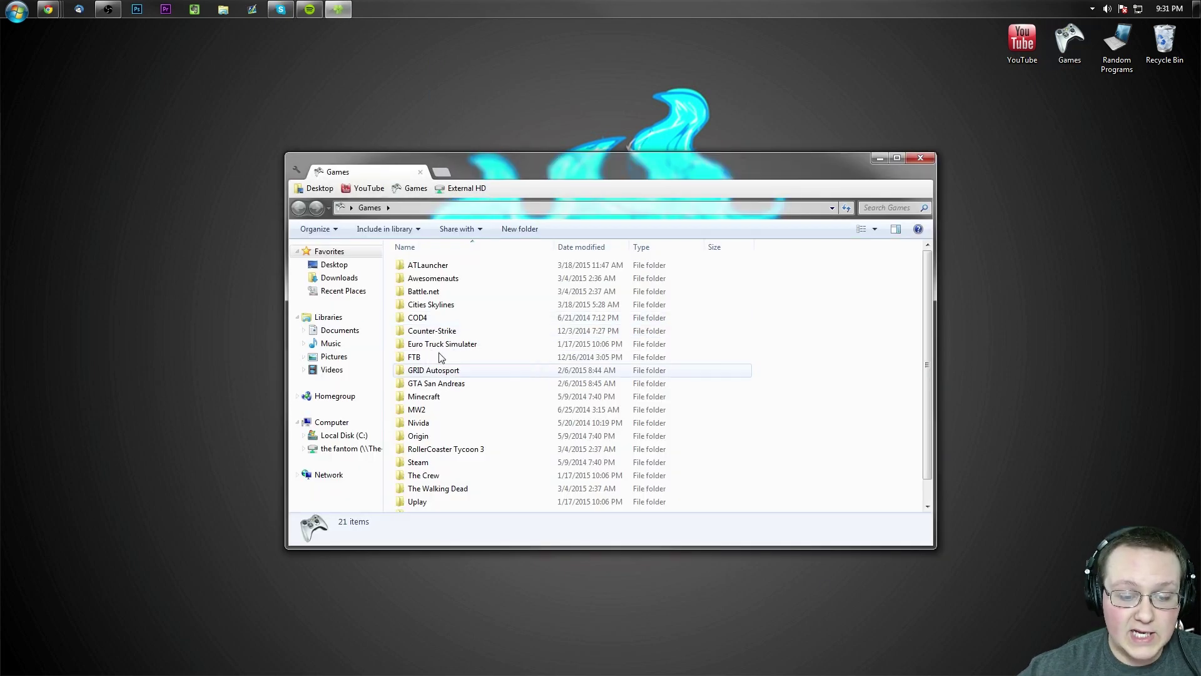
double_click(433, 399)
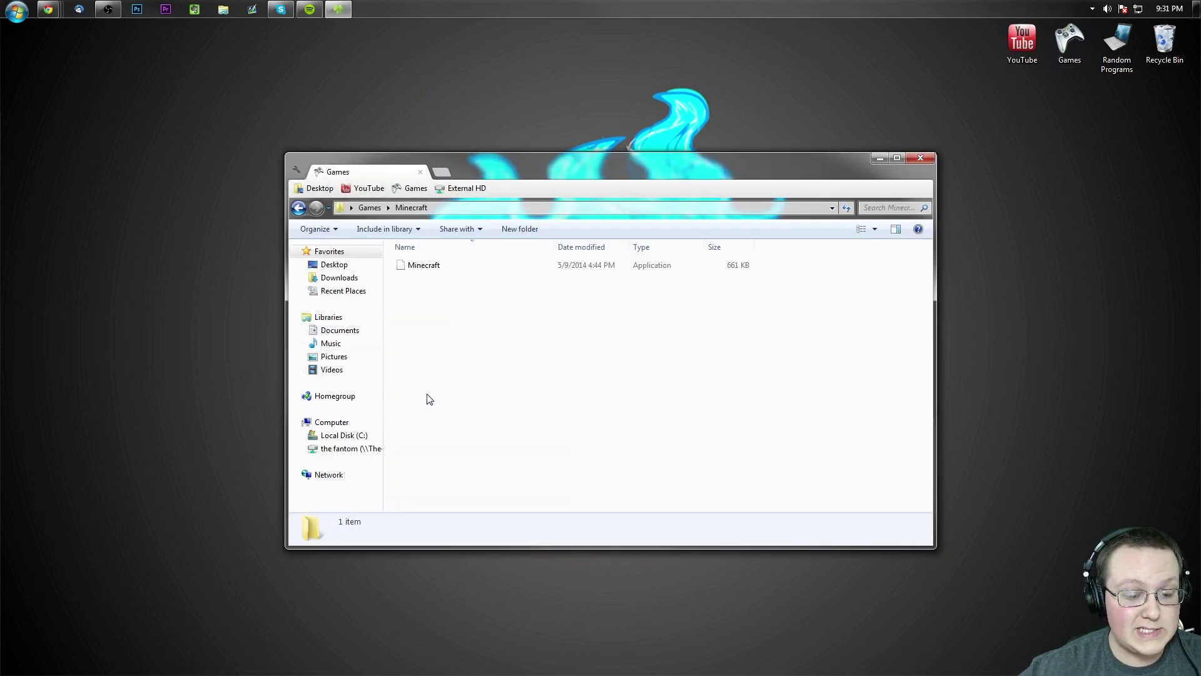
left_click(443, 269)
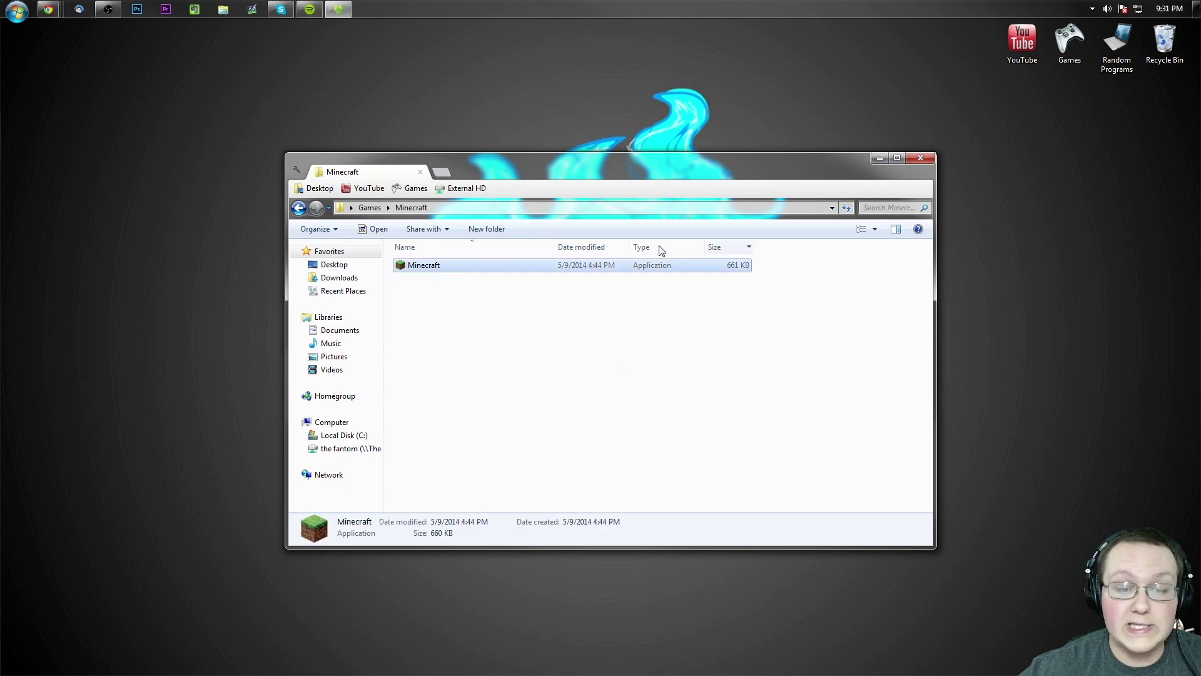
left_click(920, 158)
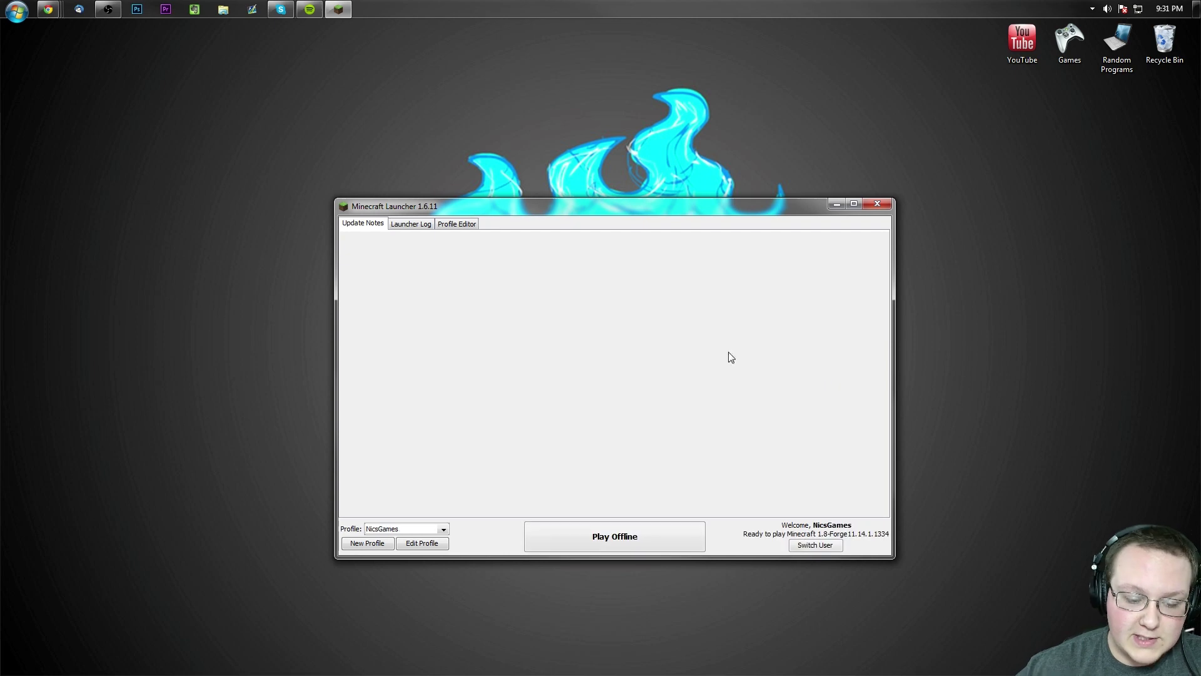
Step: Choose the existing non-Forge profile in the launcher and open it for editing
left_click(378, 531)
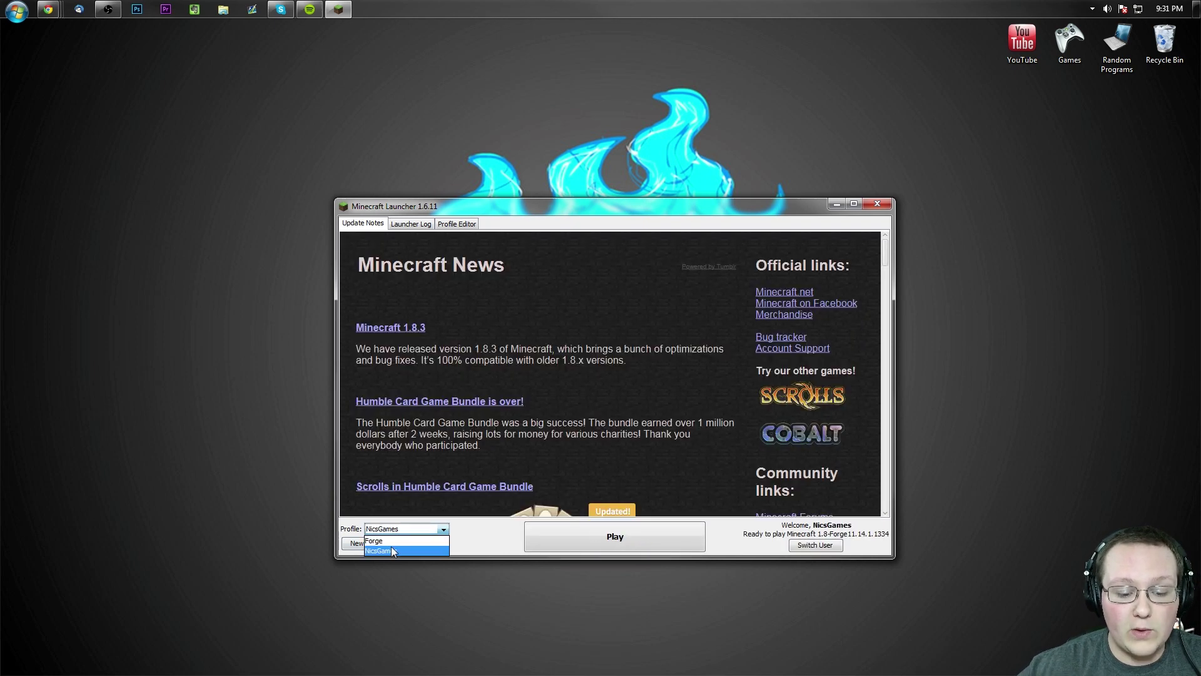
left_click(388, 551)
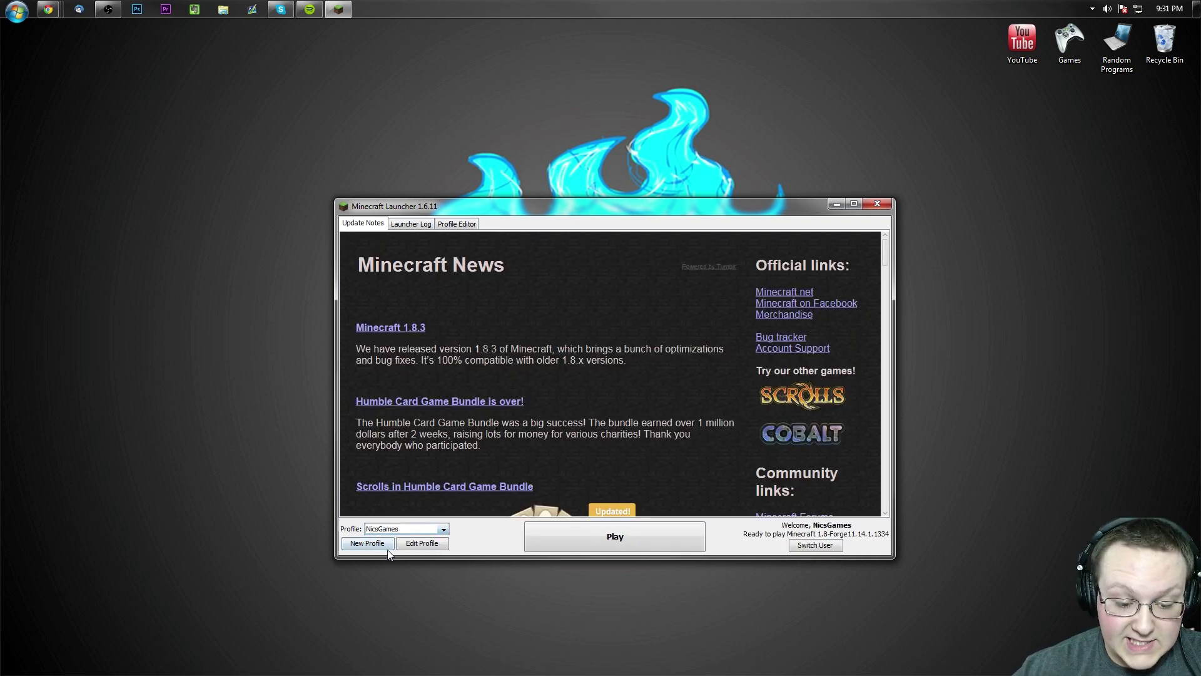
left_click(422, 543)
Step: Switch the profile's game version to Use Latest Version and to release 1.8.3
left_click(504, 432)
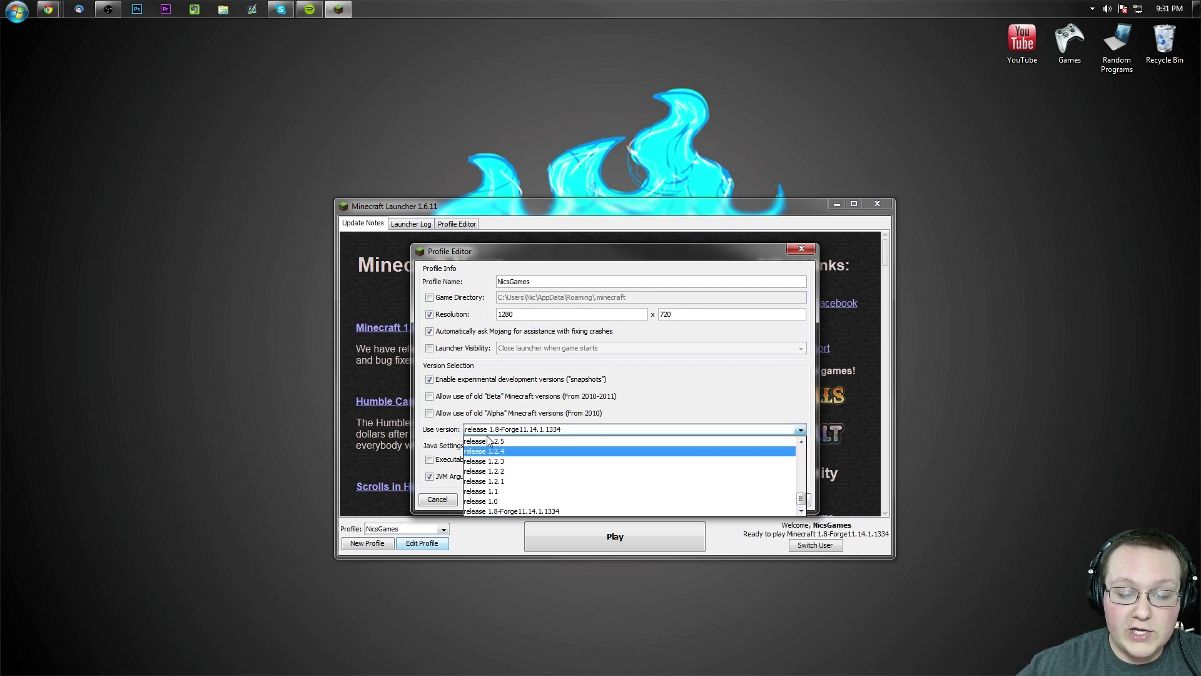
scroll(509, 470, "up", 3)
scroll(510, 469, "up", 1)
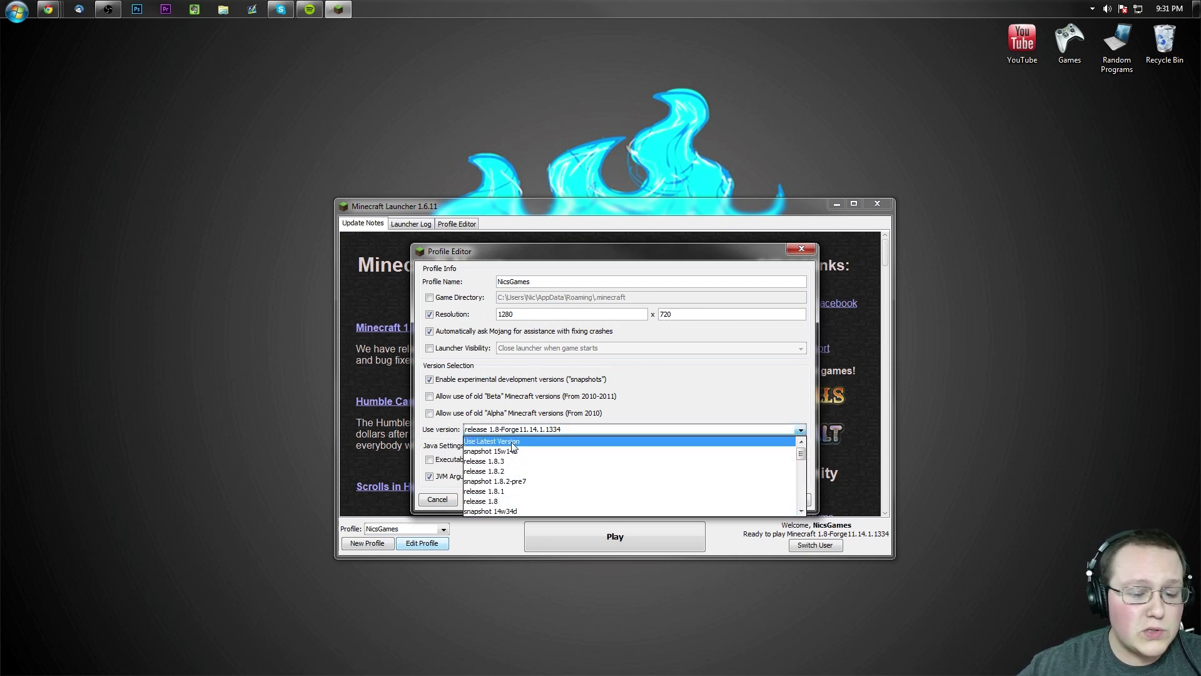
left_click(500, 441)
left_click(501, 430)
left_click(497, 461)
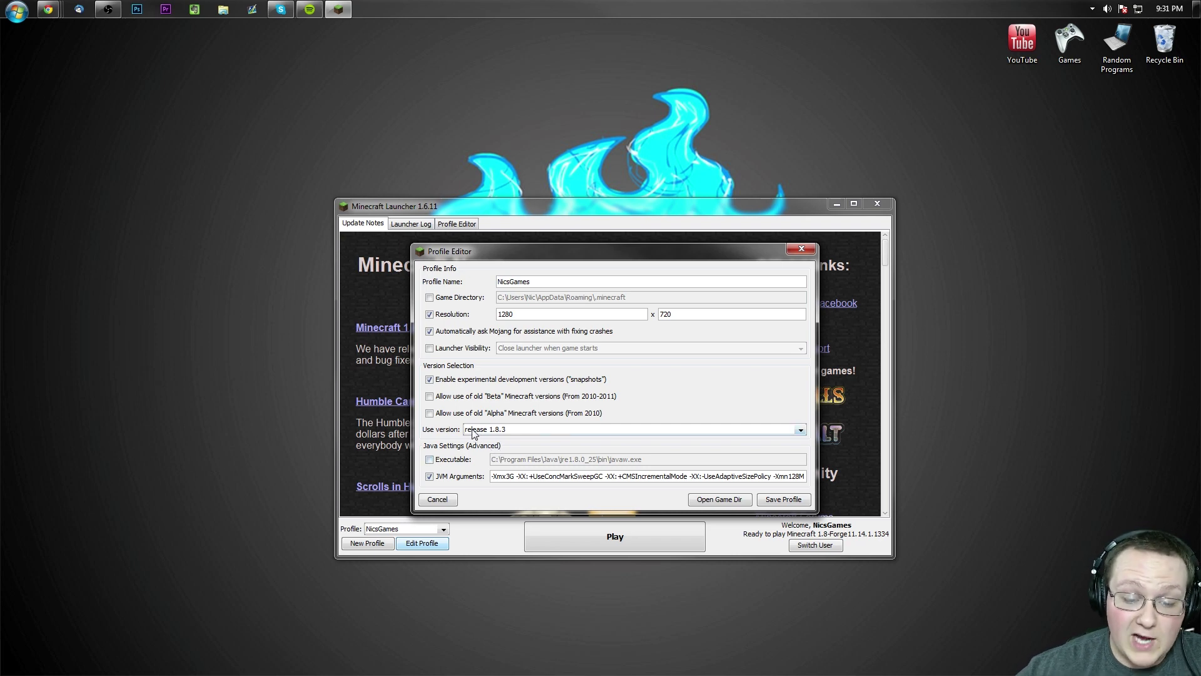
left_click(480, 430)
left_click(488, 461)
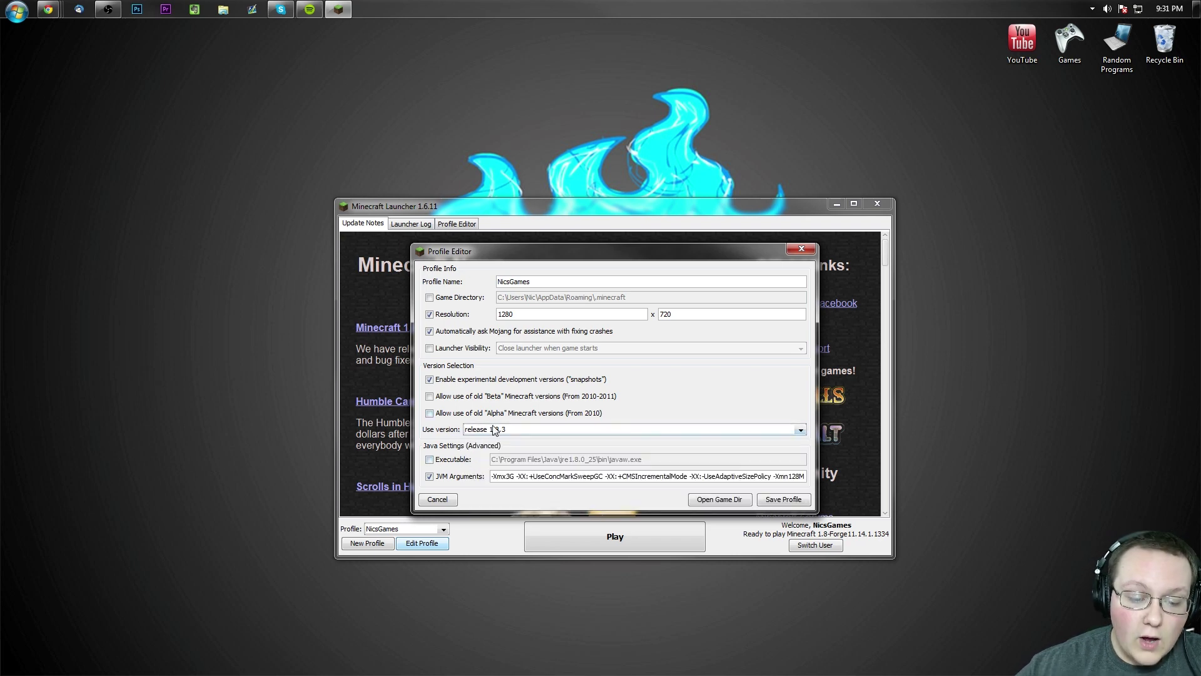
Step: Set the profile's version to release 1.8-Forge11.14.1.1334, save the profile, and start the game
left_click(488, 431)
scroll(501, 484, "down", 10)
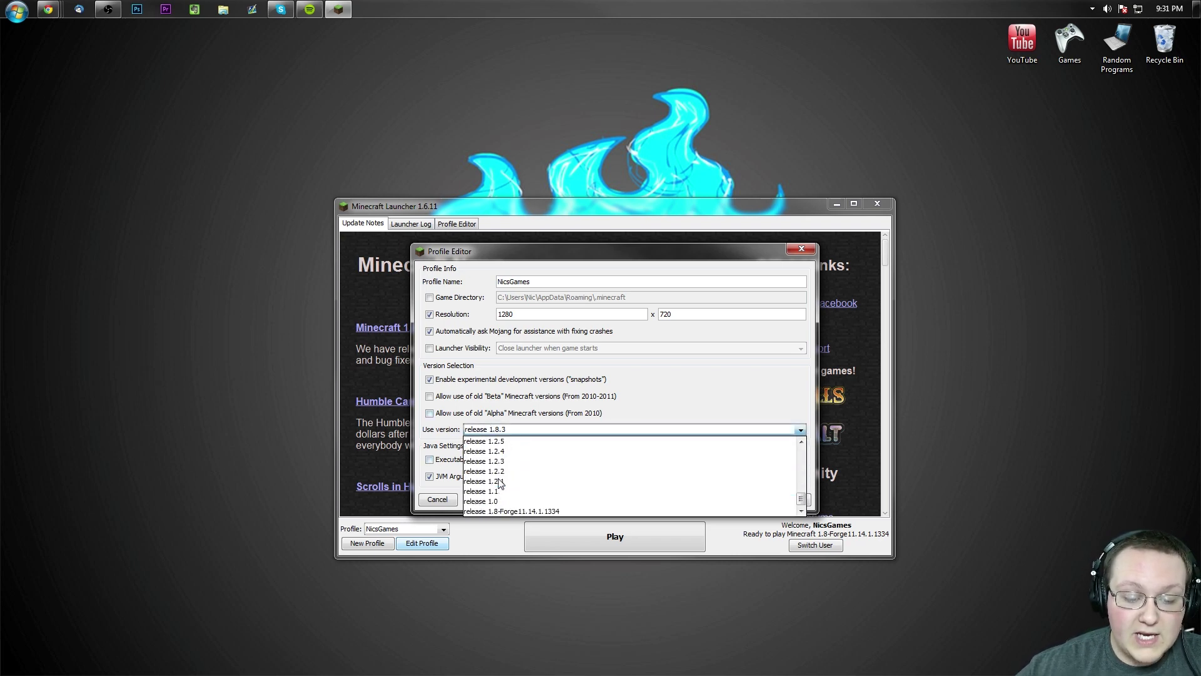
left_click(494, 512)
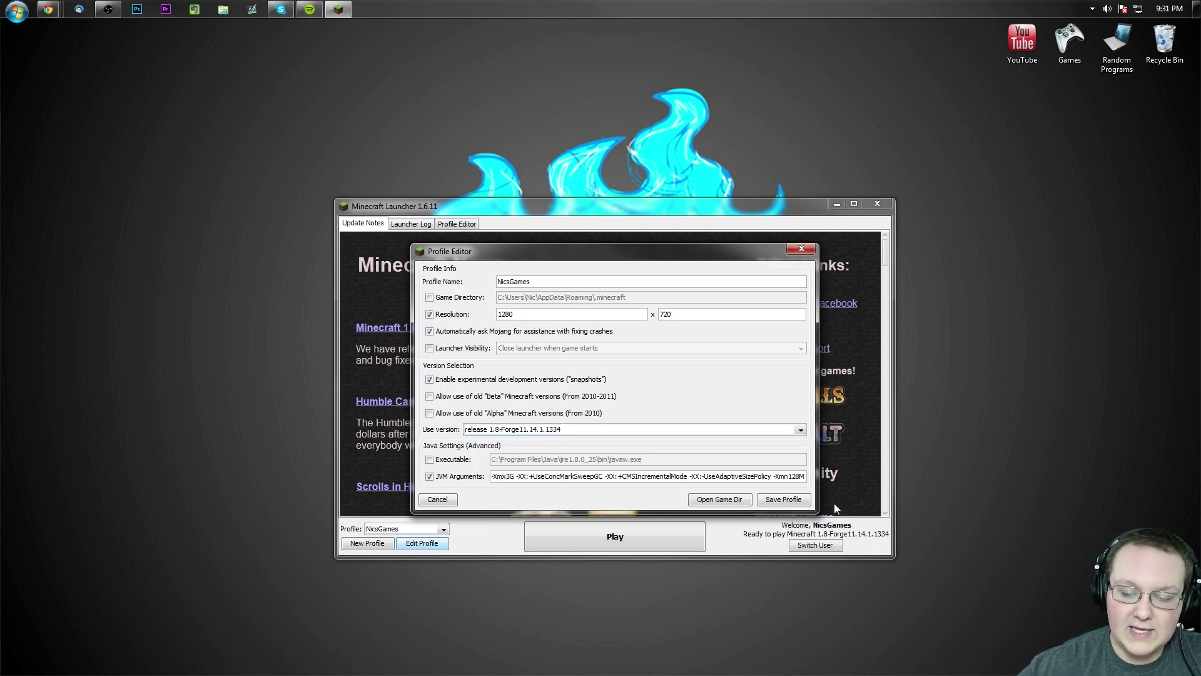
left_click(789, 502)
left_click(680, 544)
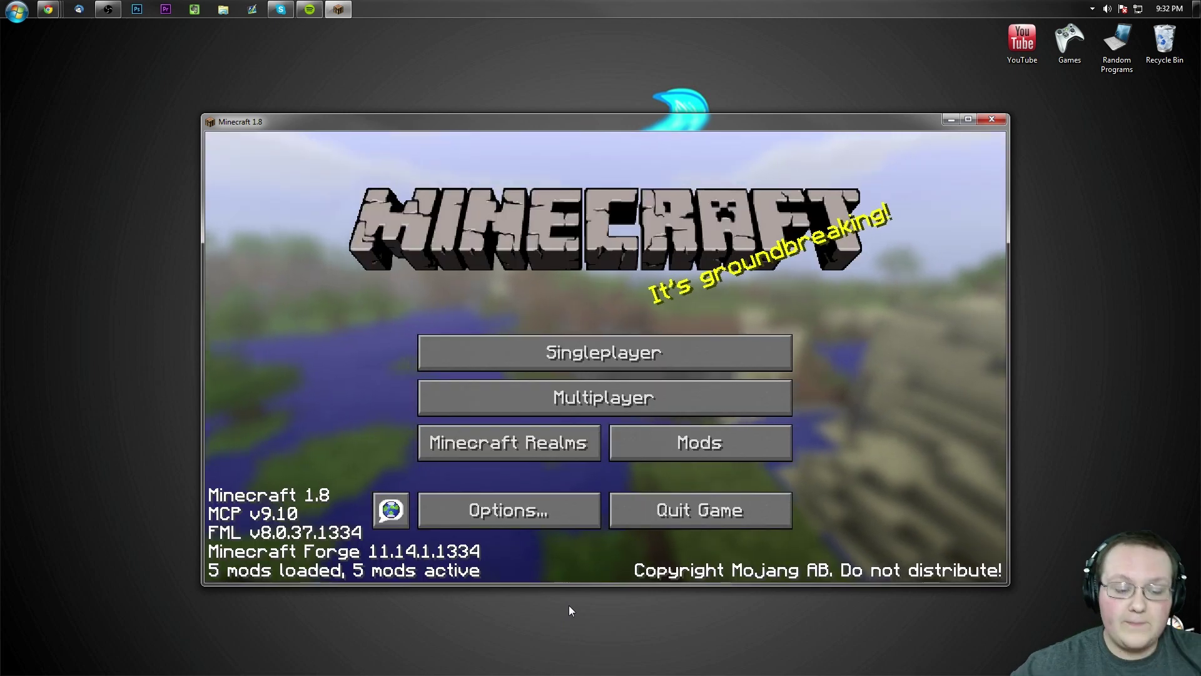
Step: Examine the bspkrsCore and DirectionHUD entries in the game's mod list and return to the title screen
left_click(747, 441)
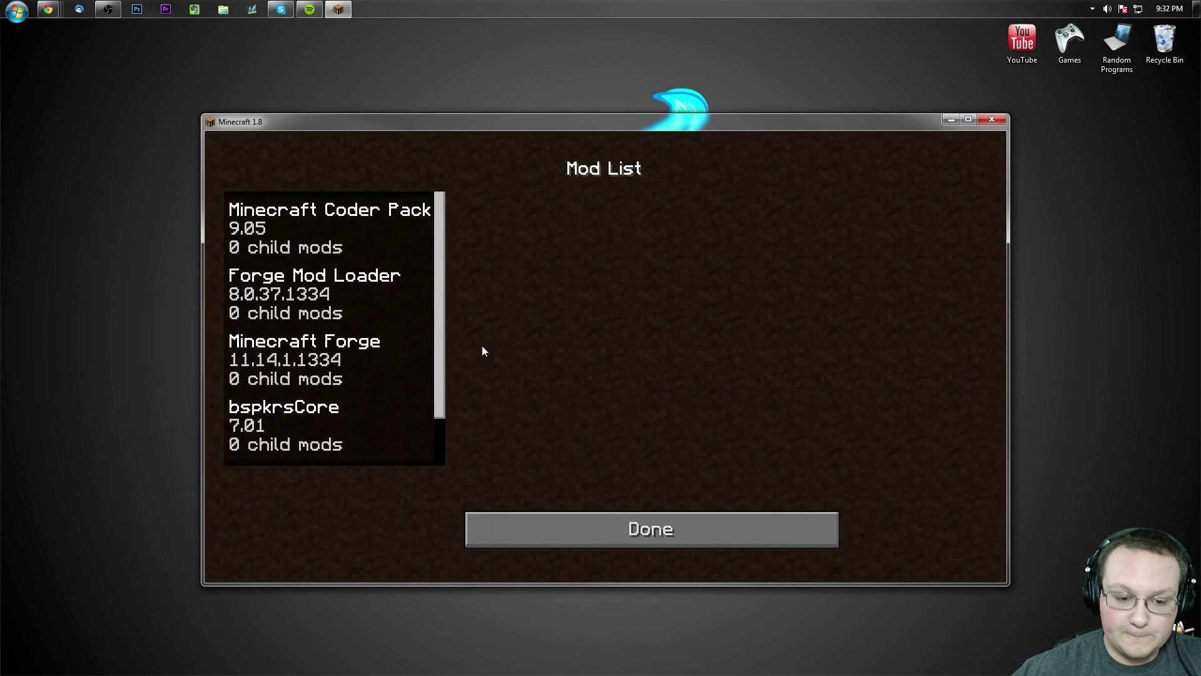
scroll(341, 332, "down", 2)
left_click(320, 353)
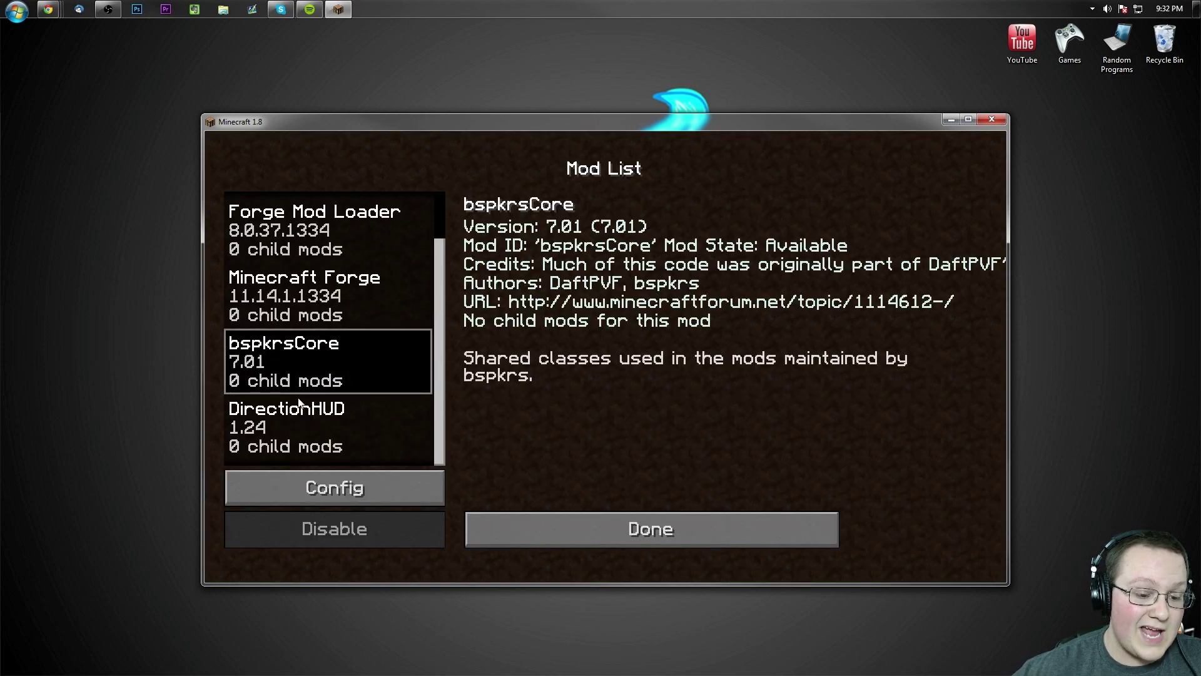
left_click(288, 431)
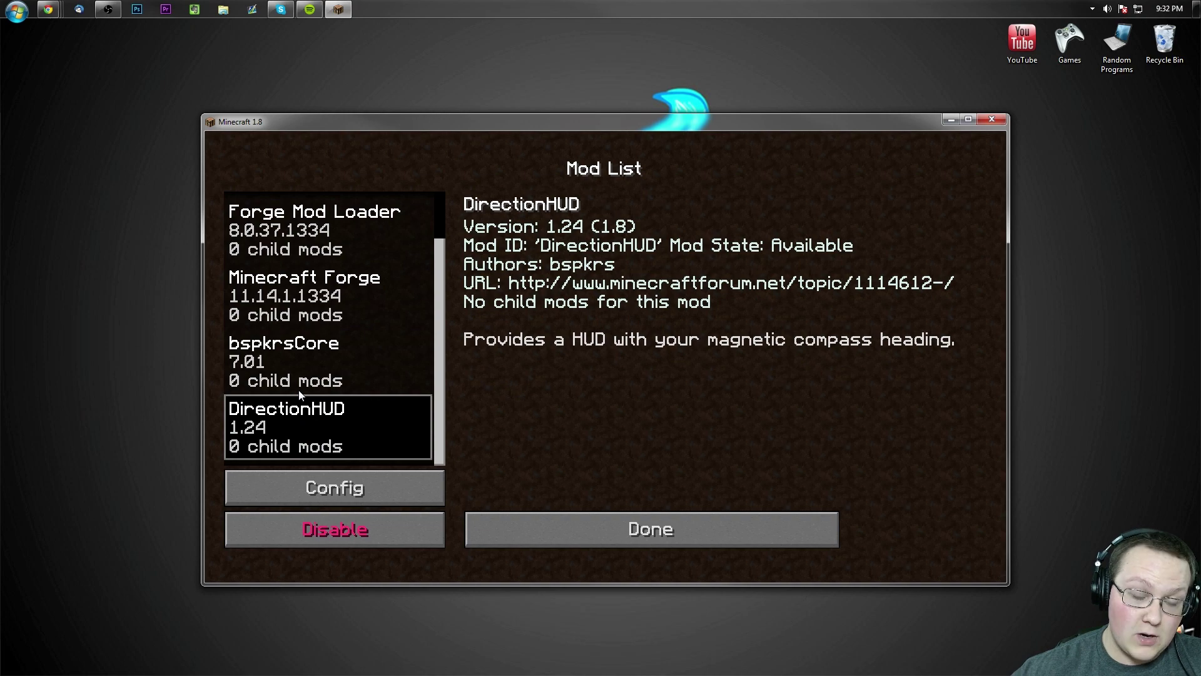
left_click(546, 527)
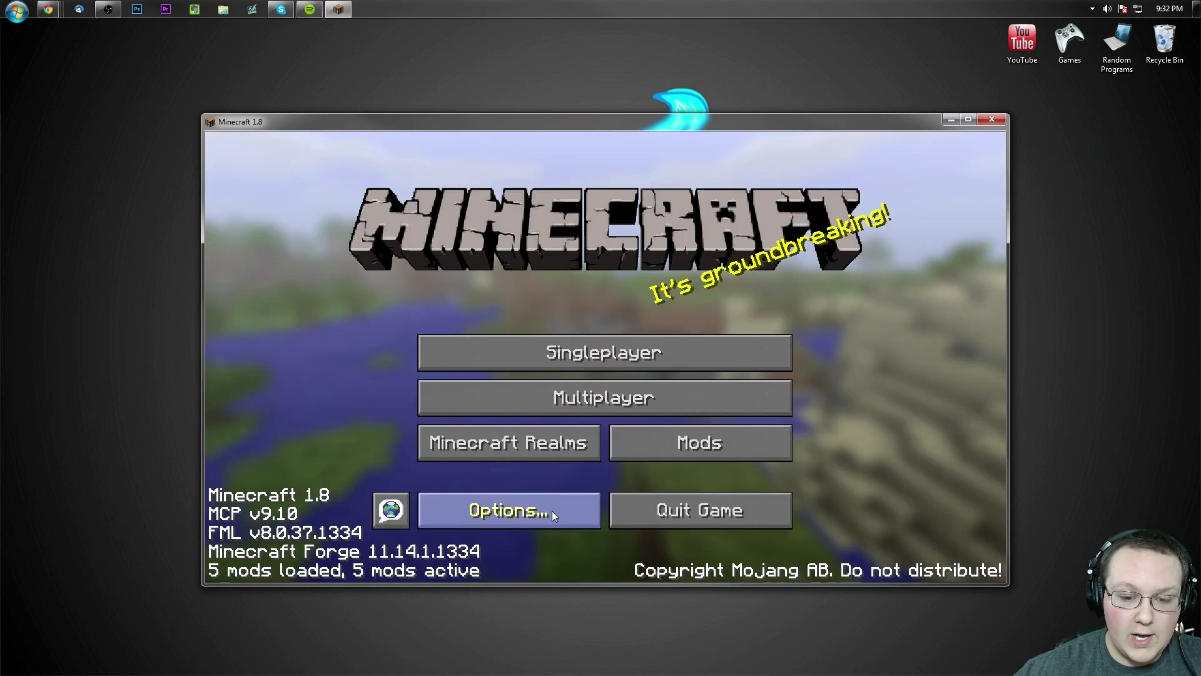
Step: Load the first singleplayer world, agree to continue despite the missing blocks and items, and look around in the world
left_click(542, 344)
double_click(473, 248)
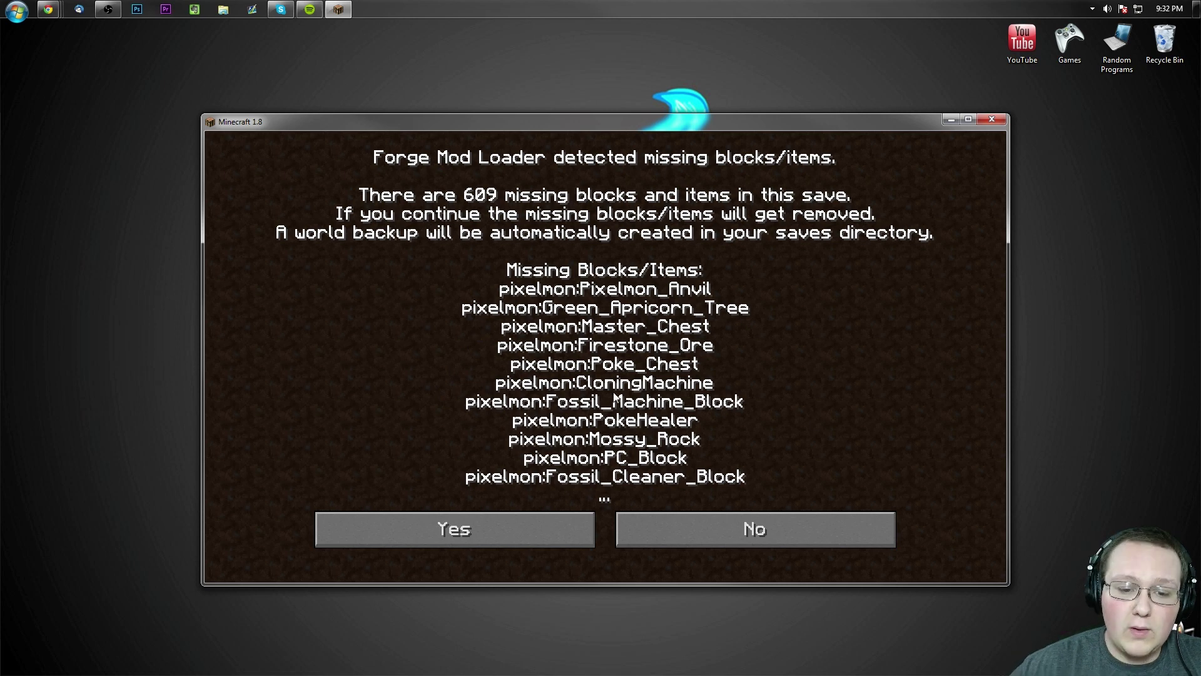
left_click(480, 524)
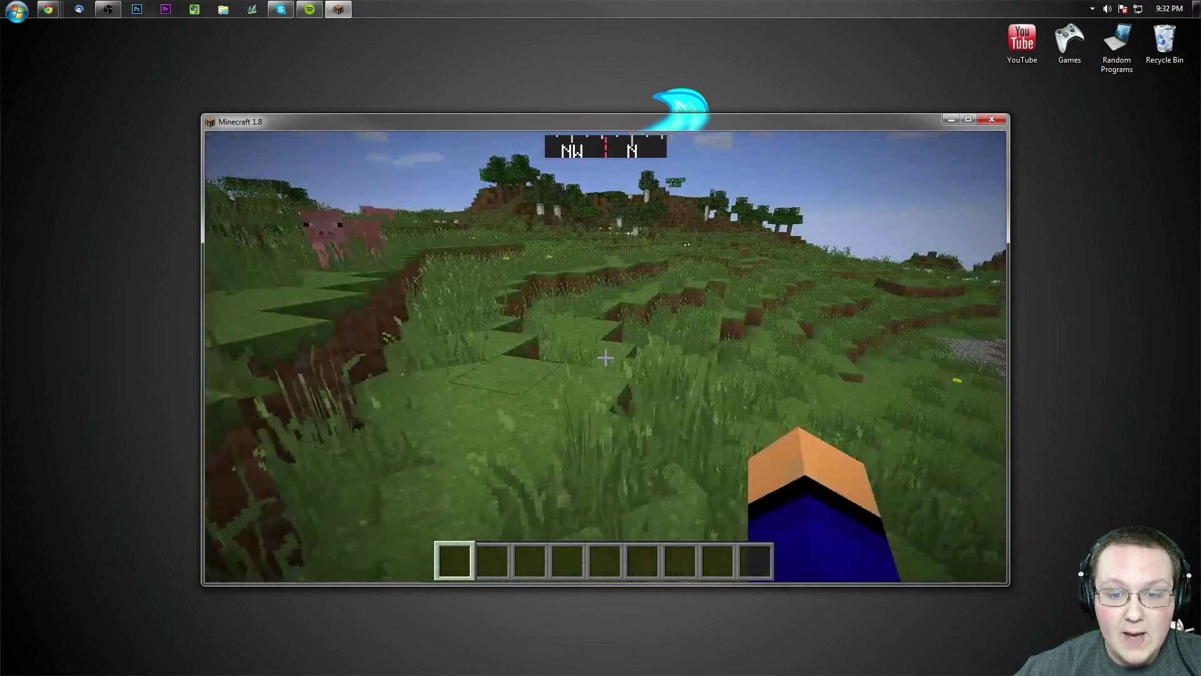
mouse_move(605, 357)
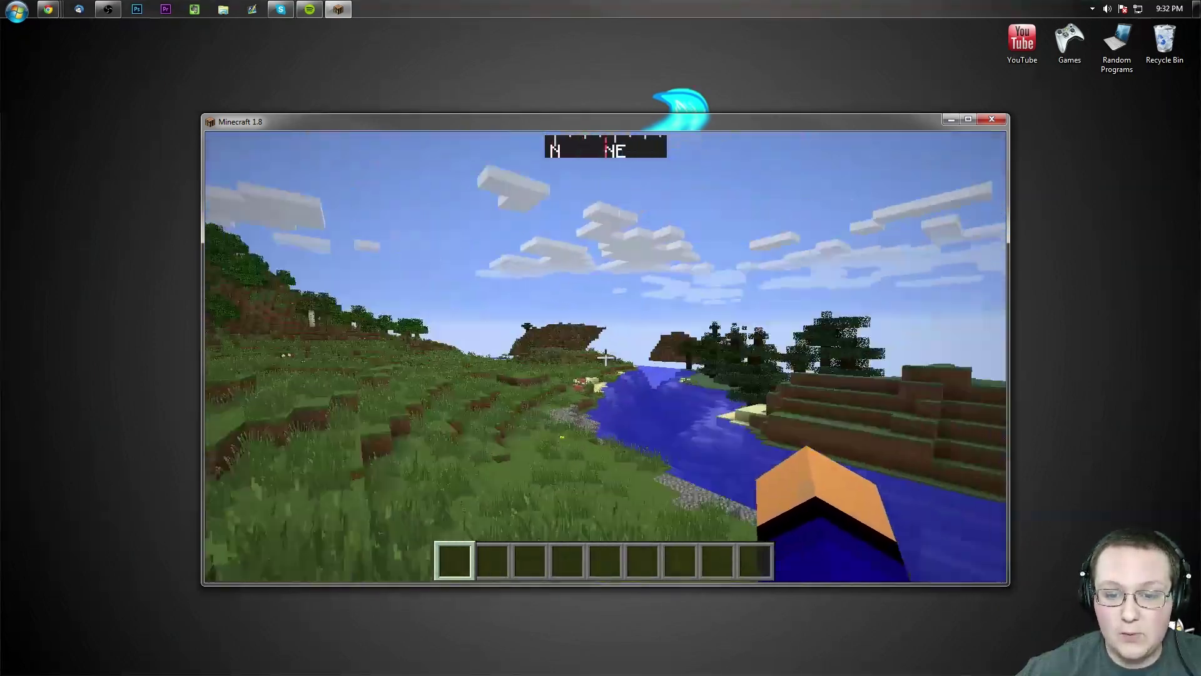